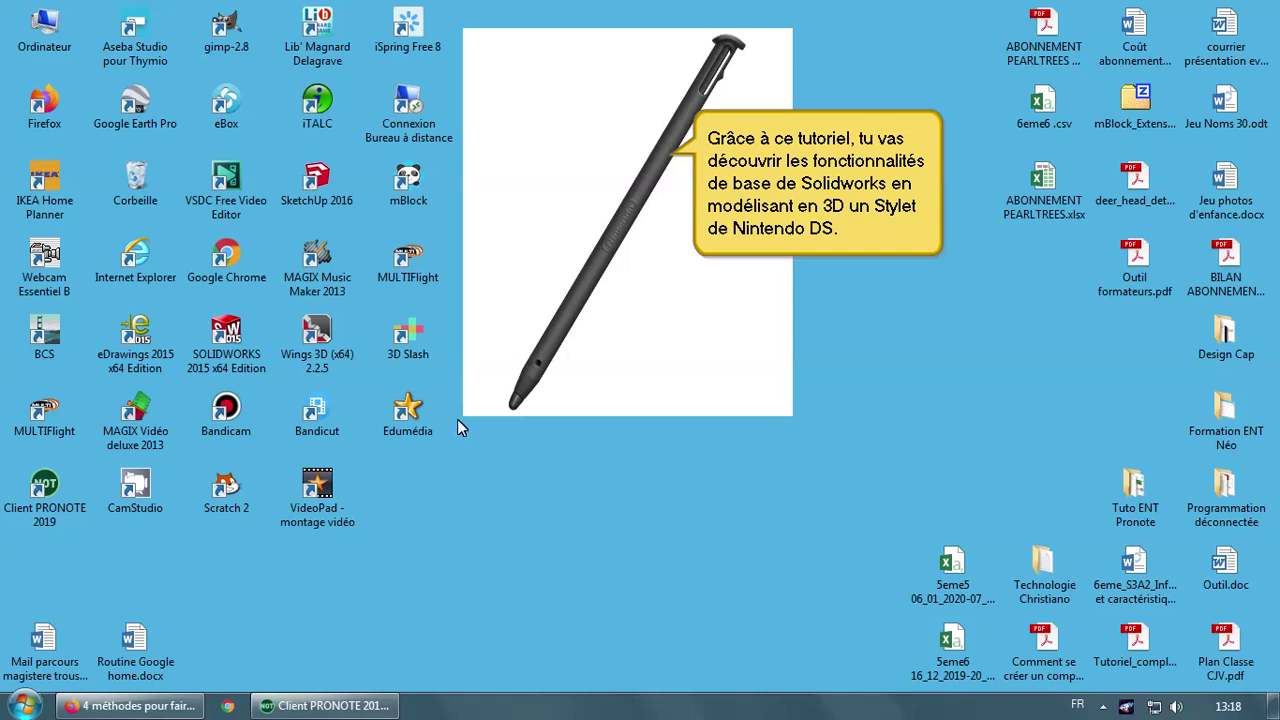
Launch SOLIDWORKS 2015 x64 Edition from its desktop shortcut.
double_click(247, 352)
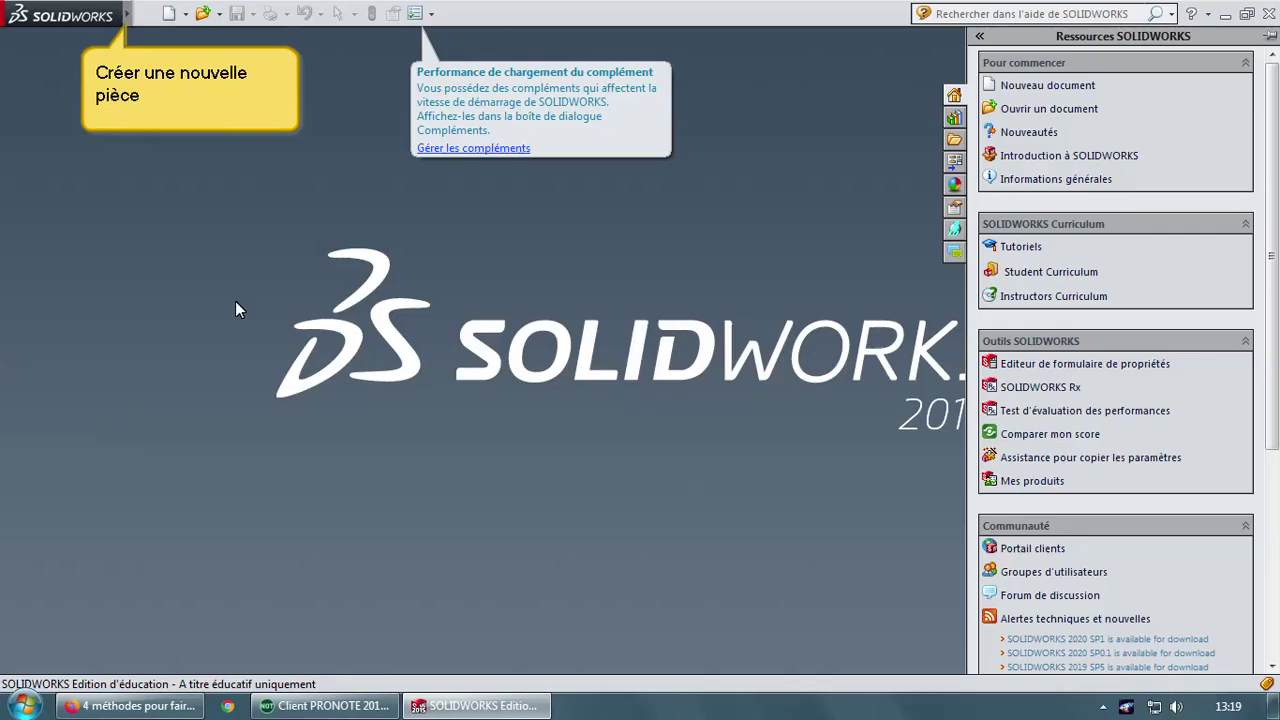
Create a new blank part document, Pièce3, from the File menu.
click(155, 13)
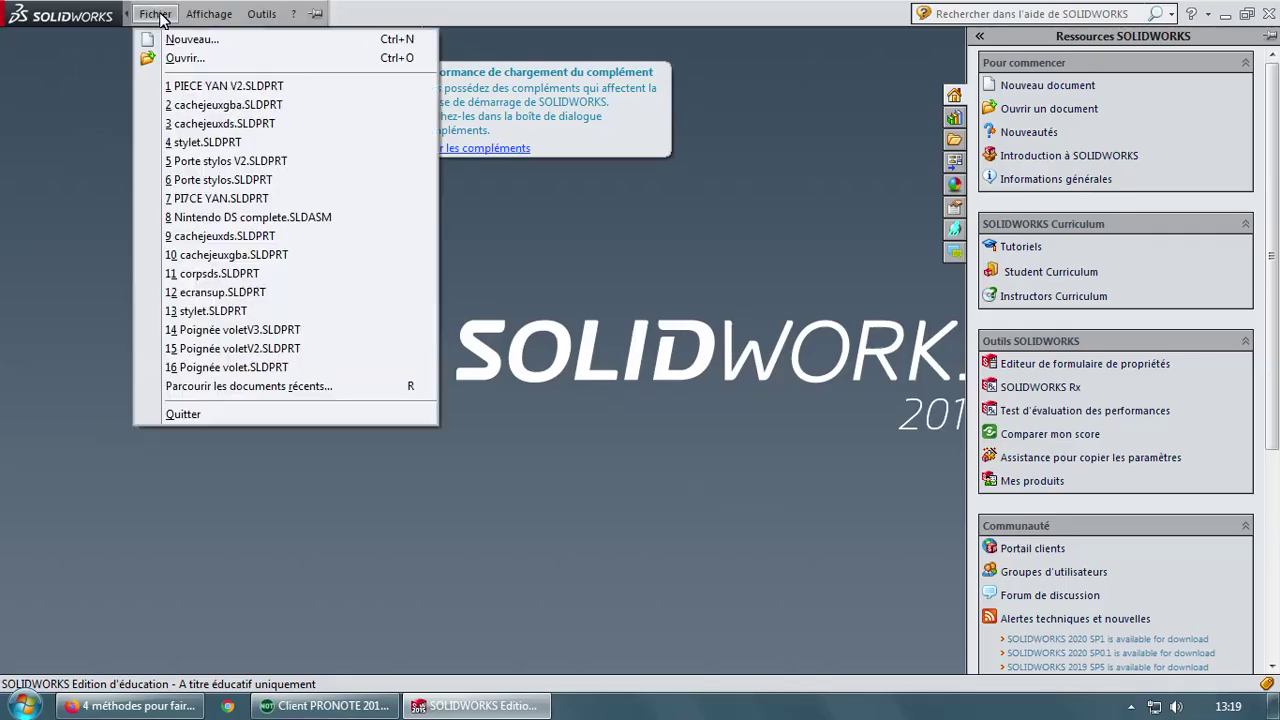
click(180, 40)
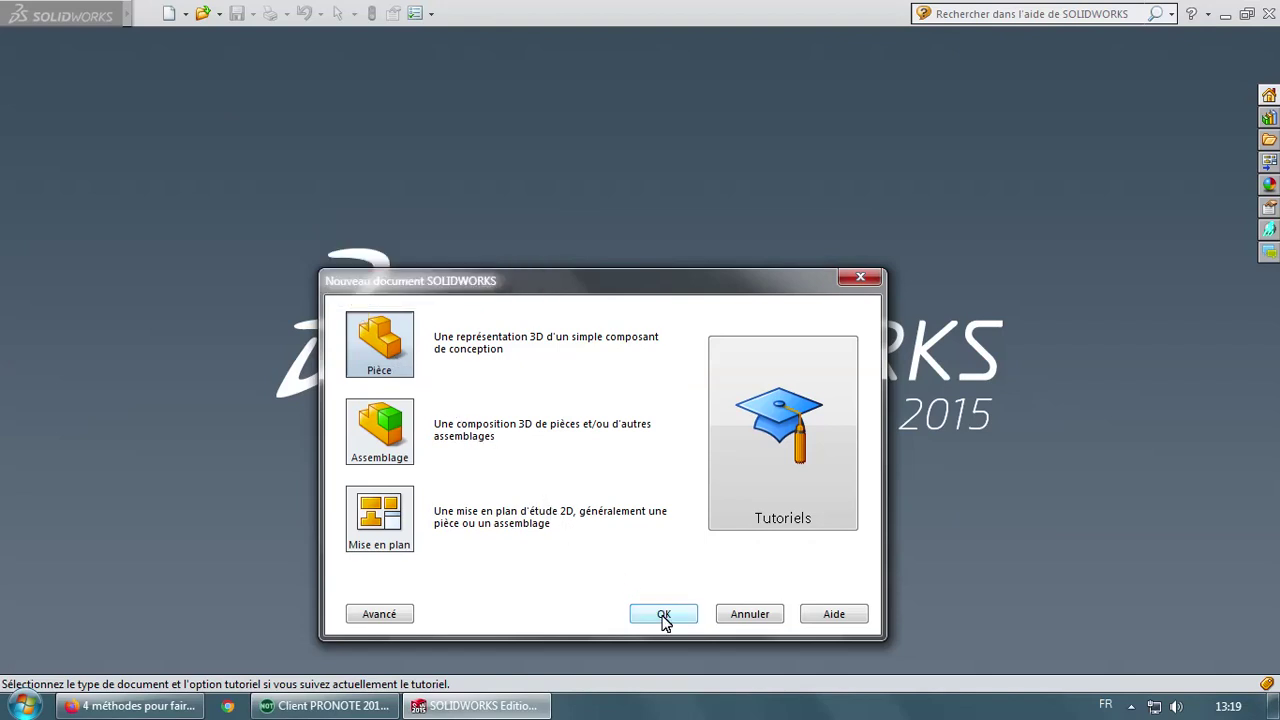
key(Return)
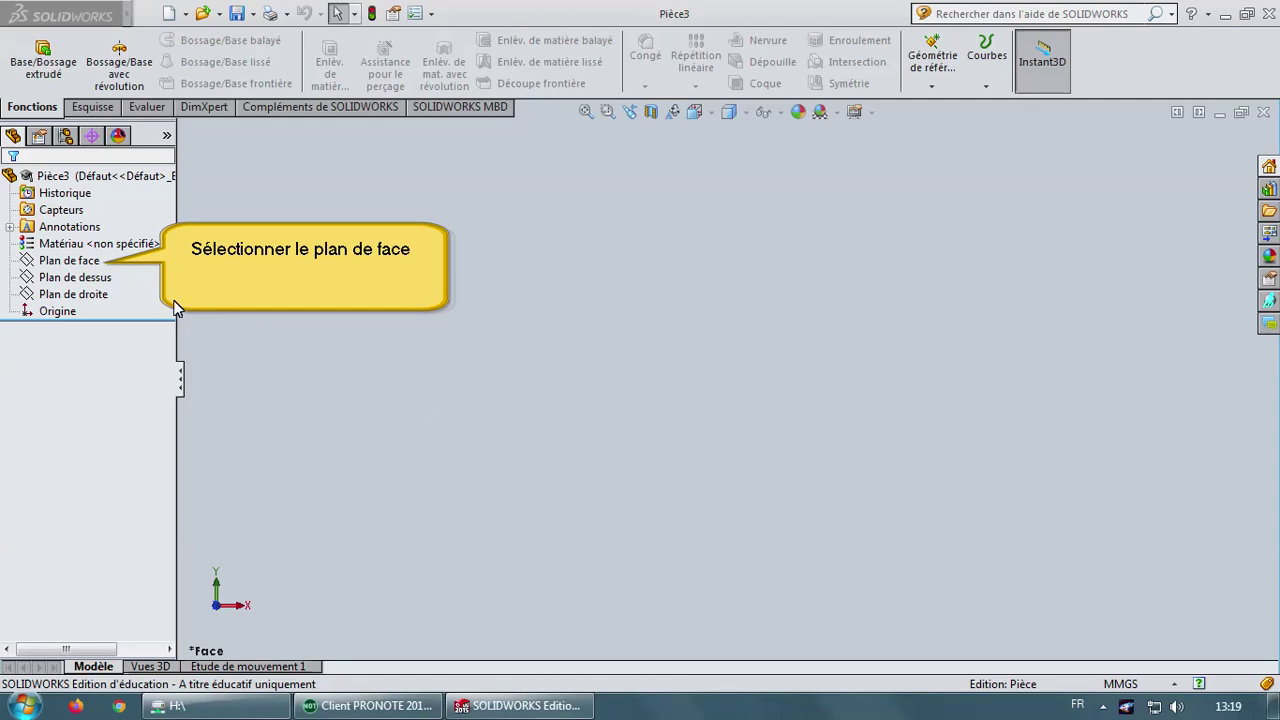
Sketch a circle centred on the origin of the front plane.
click(86, 263)
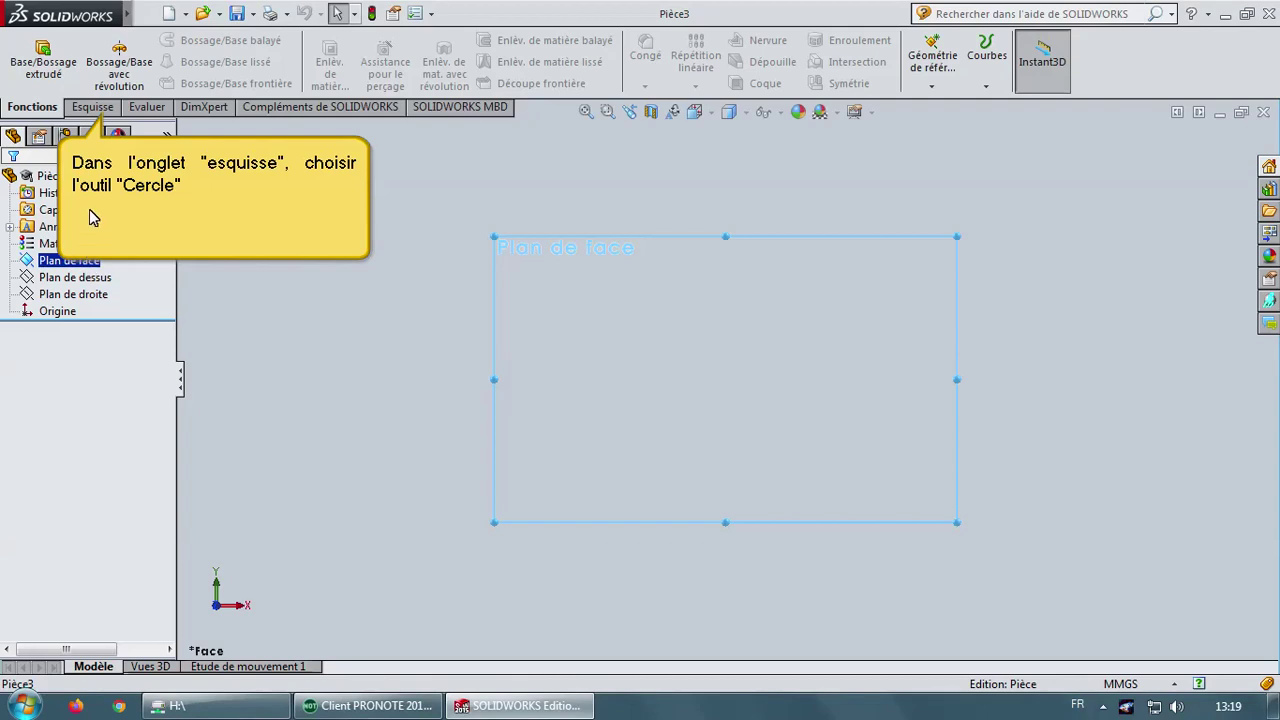
click(94, 108)
click(183, 40)
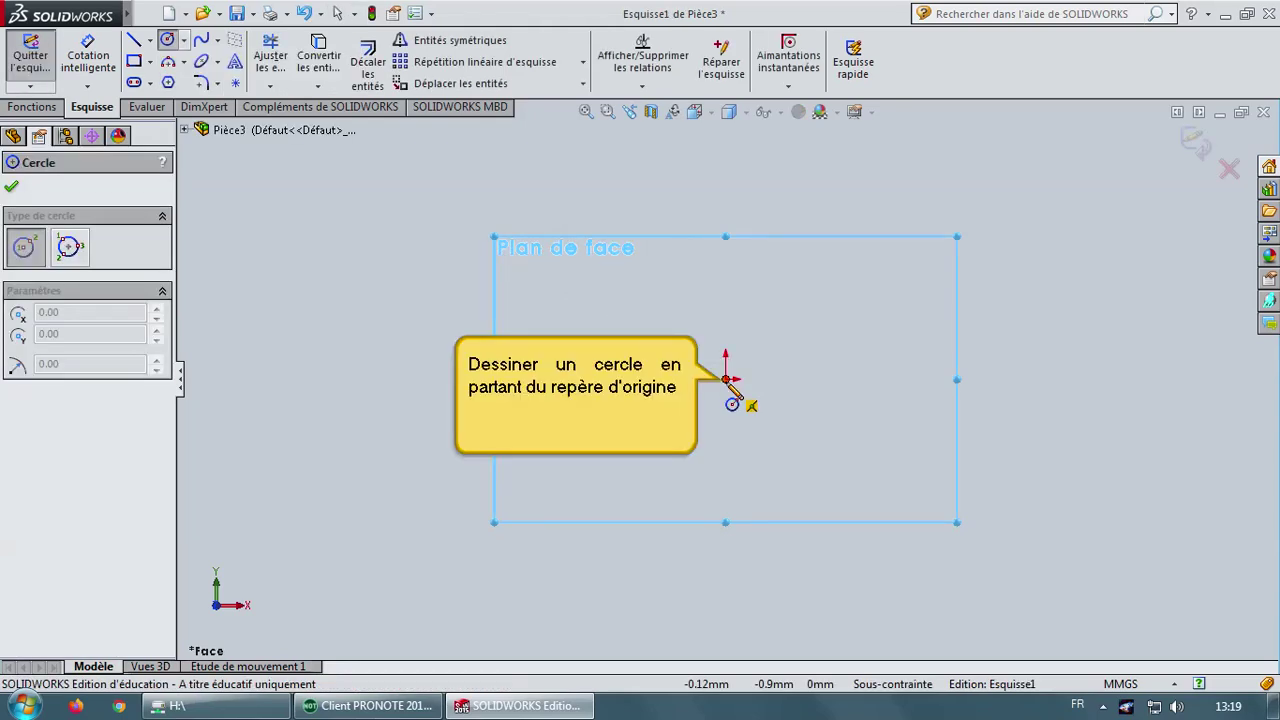
click(726, 379)
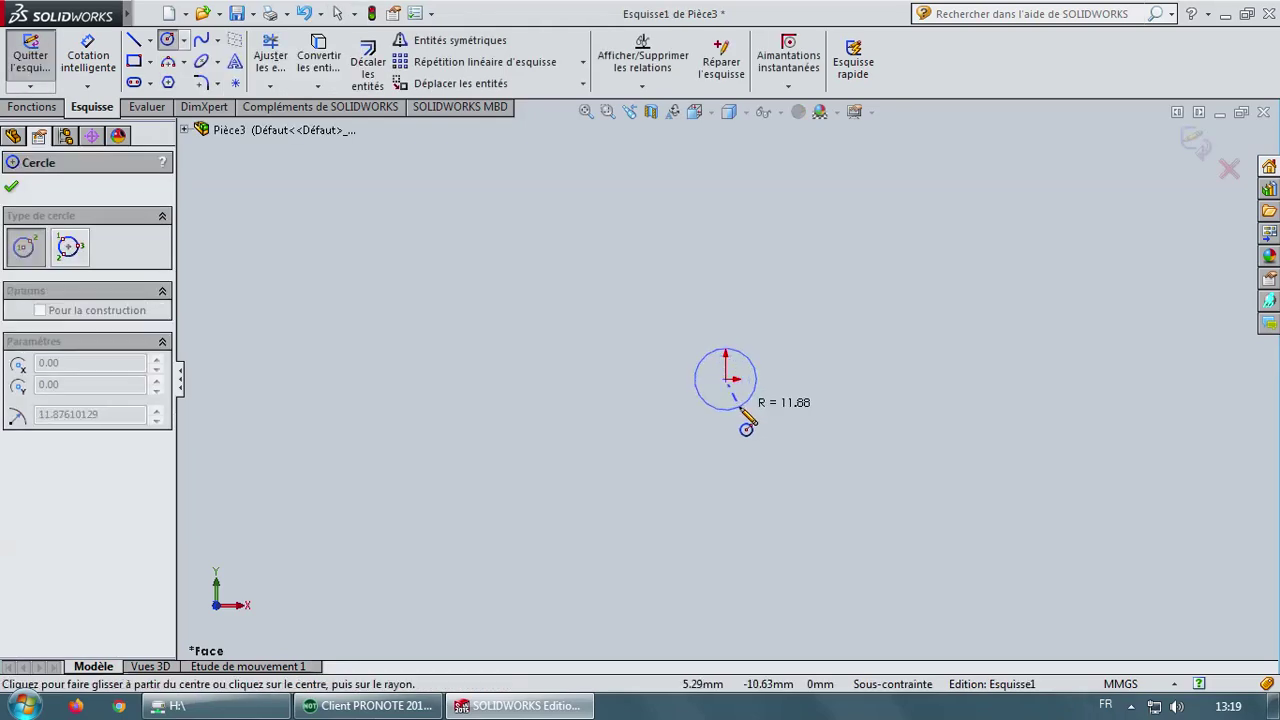
click(744, 418)
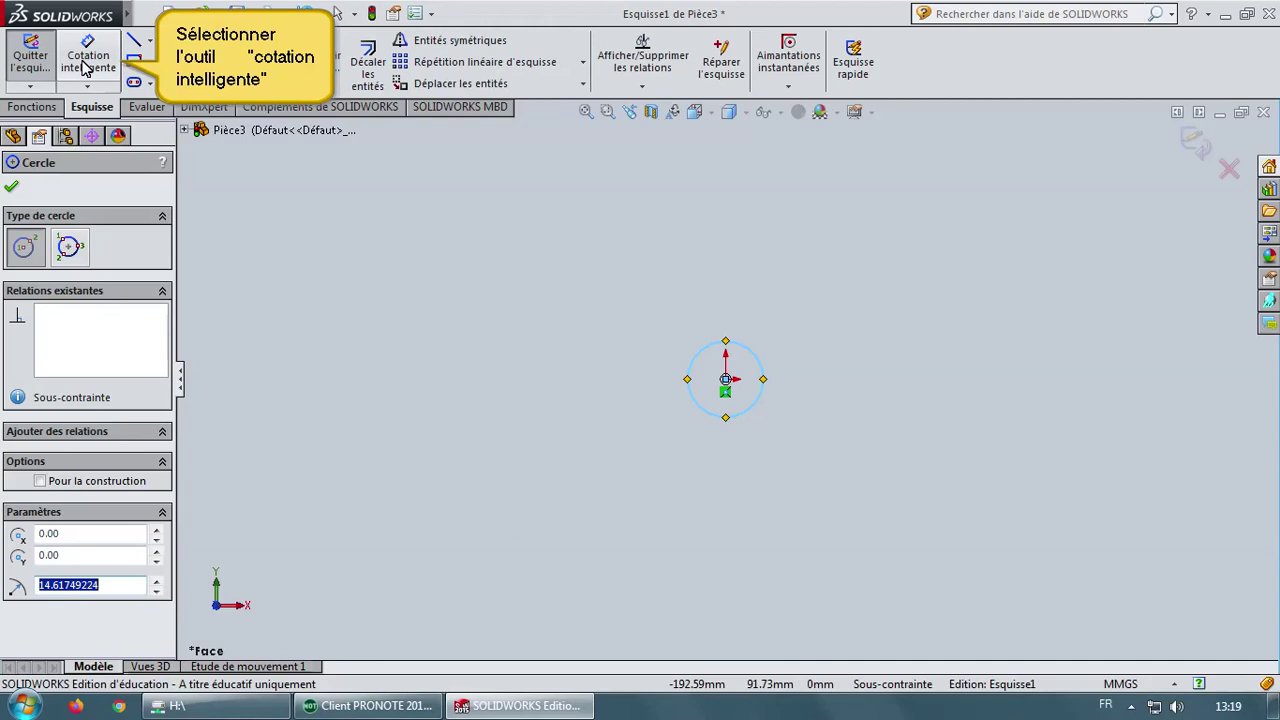
Dimension the circle to a 5 mm diameter with Smart Dimension.
click(84, 68)
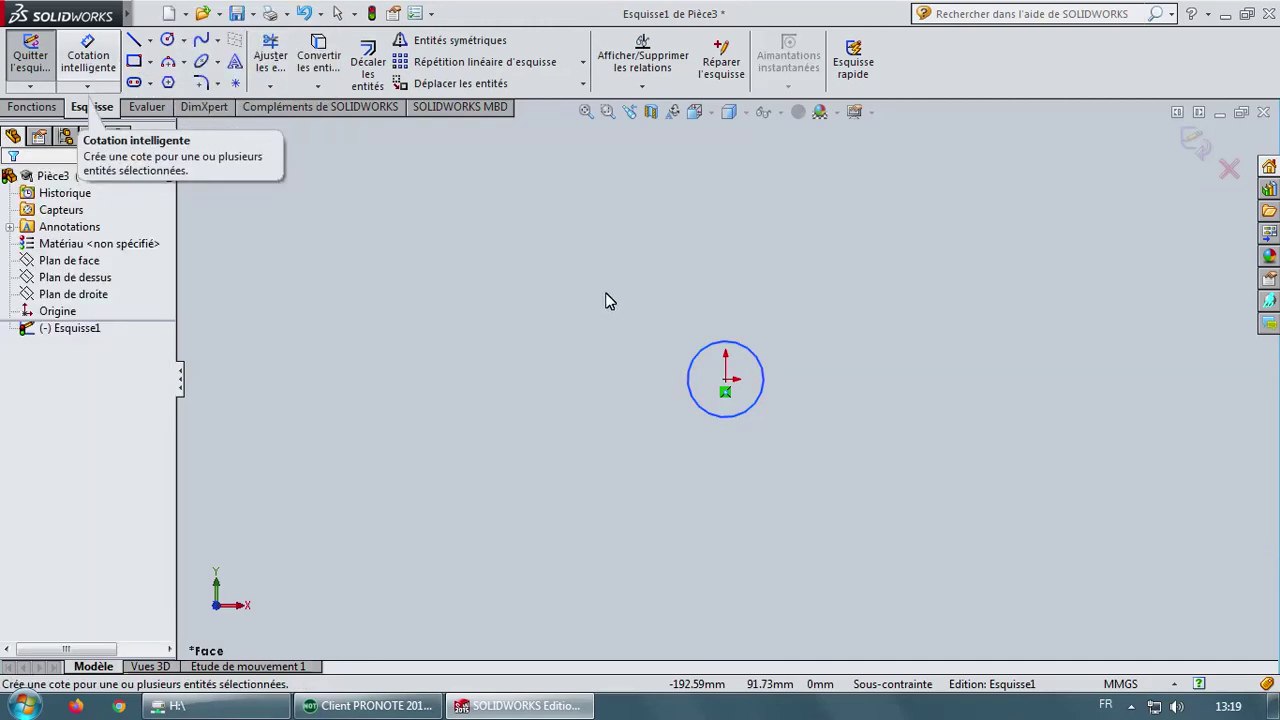
click(758, 369)
click(826, 356)
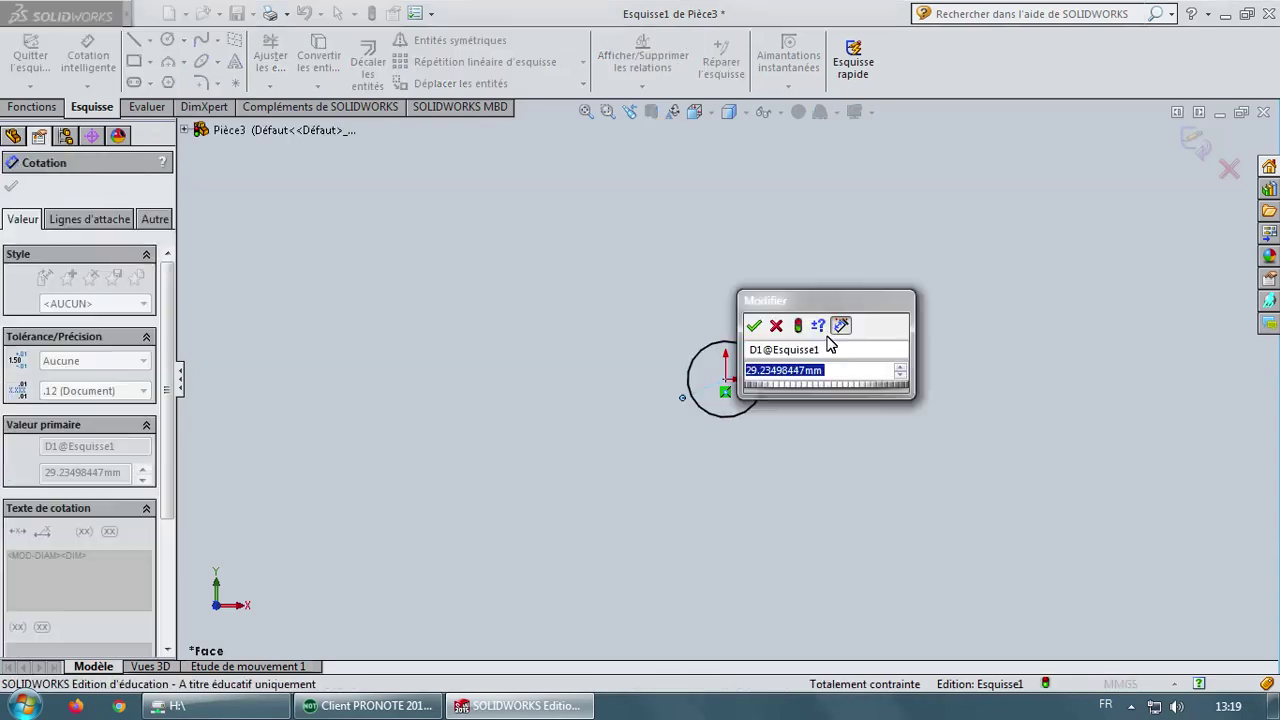
text(5)
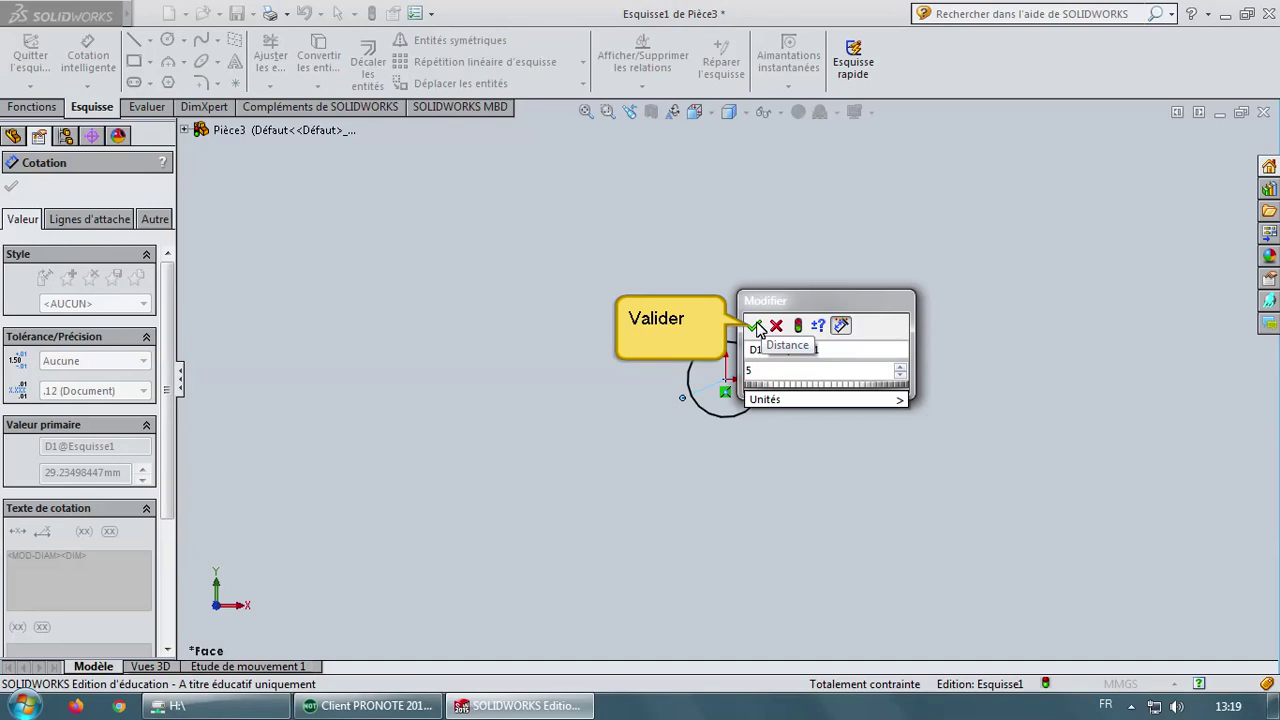
click(756, 327)
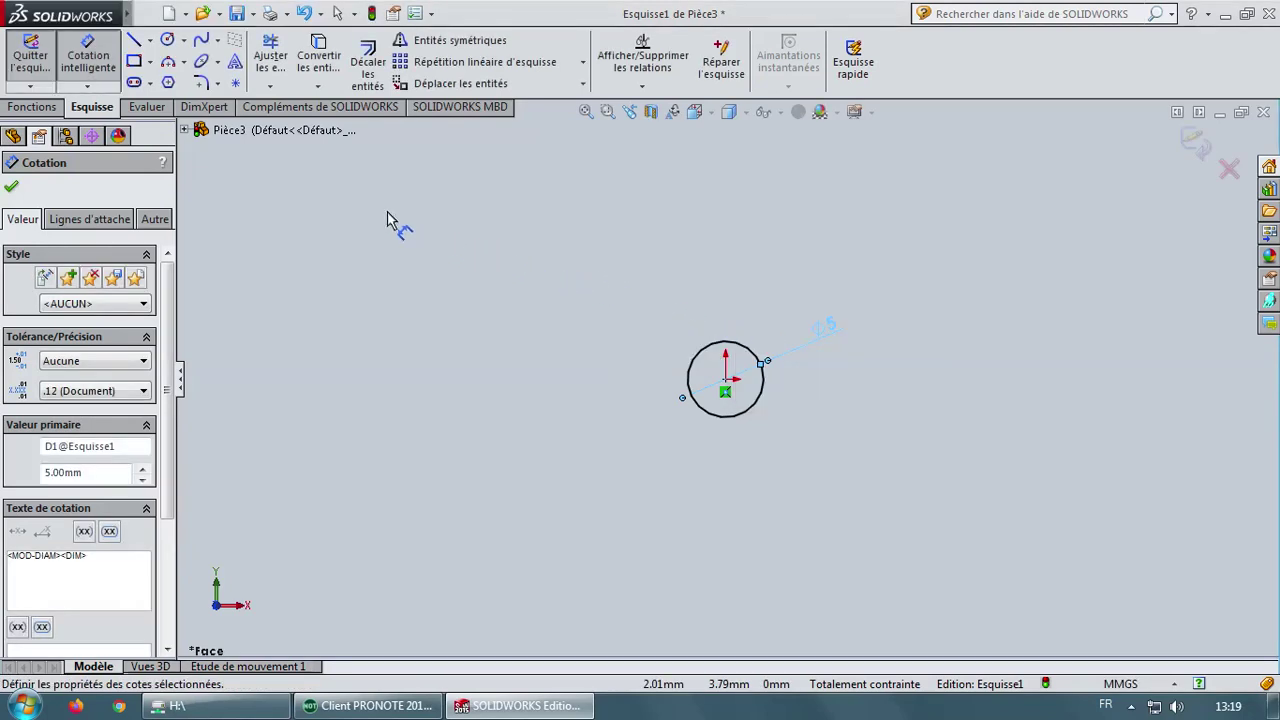
Extrude the Ø5 mm circle 85 mm into a solid cylinder.
click(34, 107)
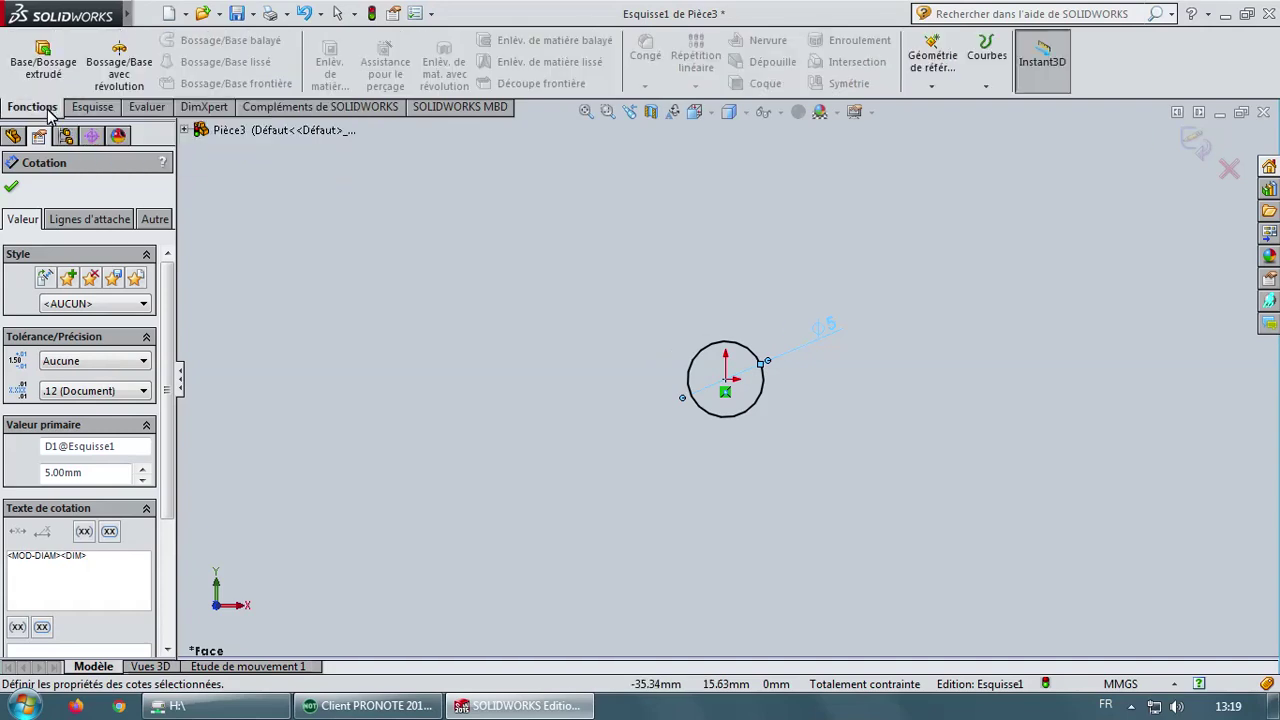
click(43, 58)
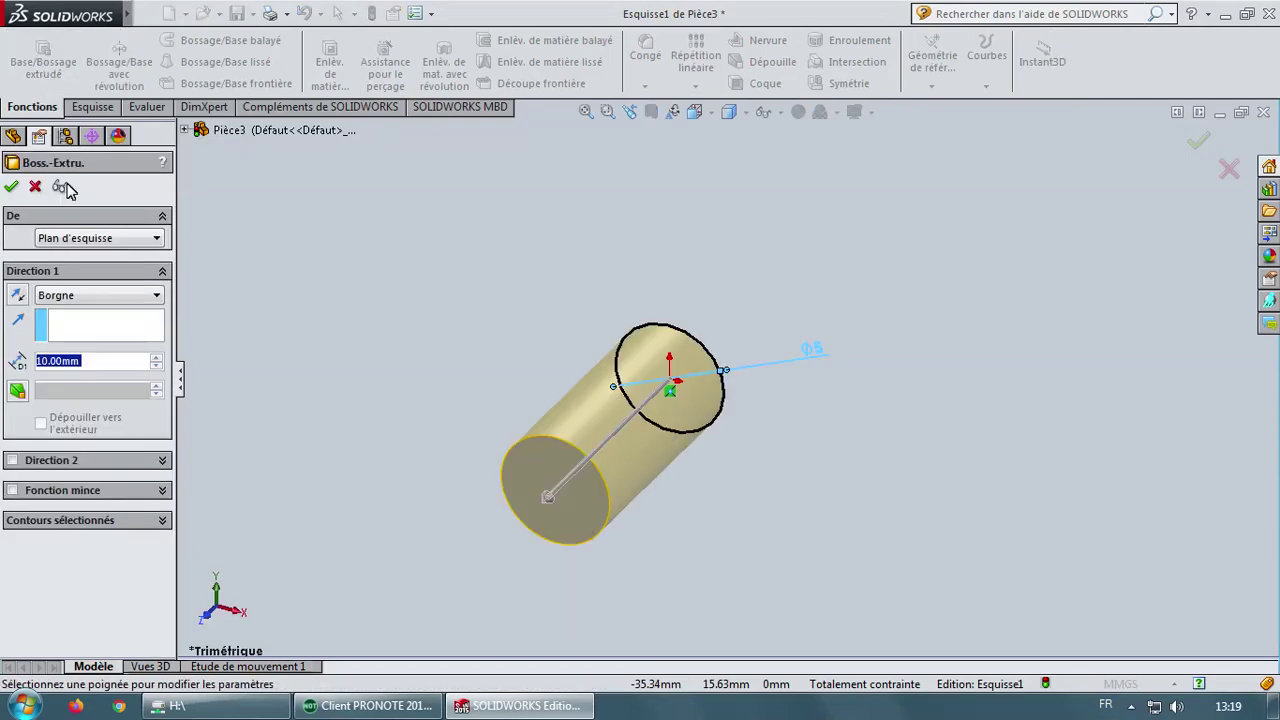
text(85)
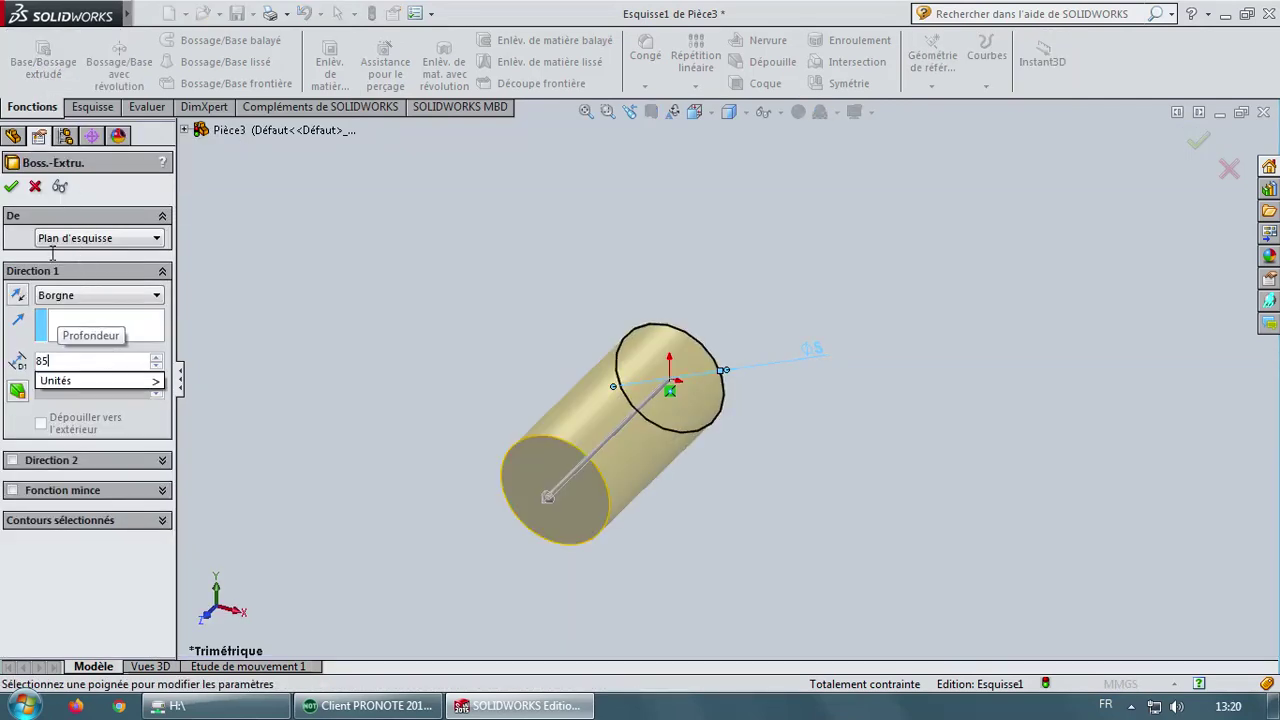
key(Return)
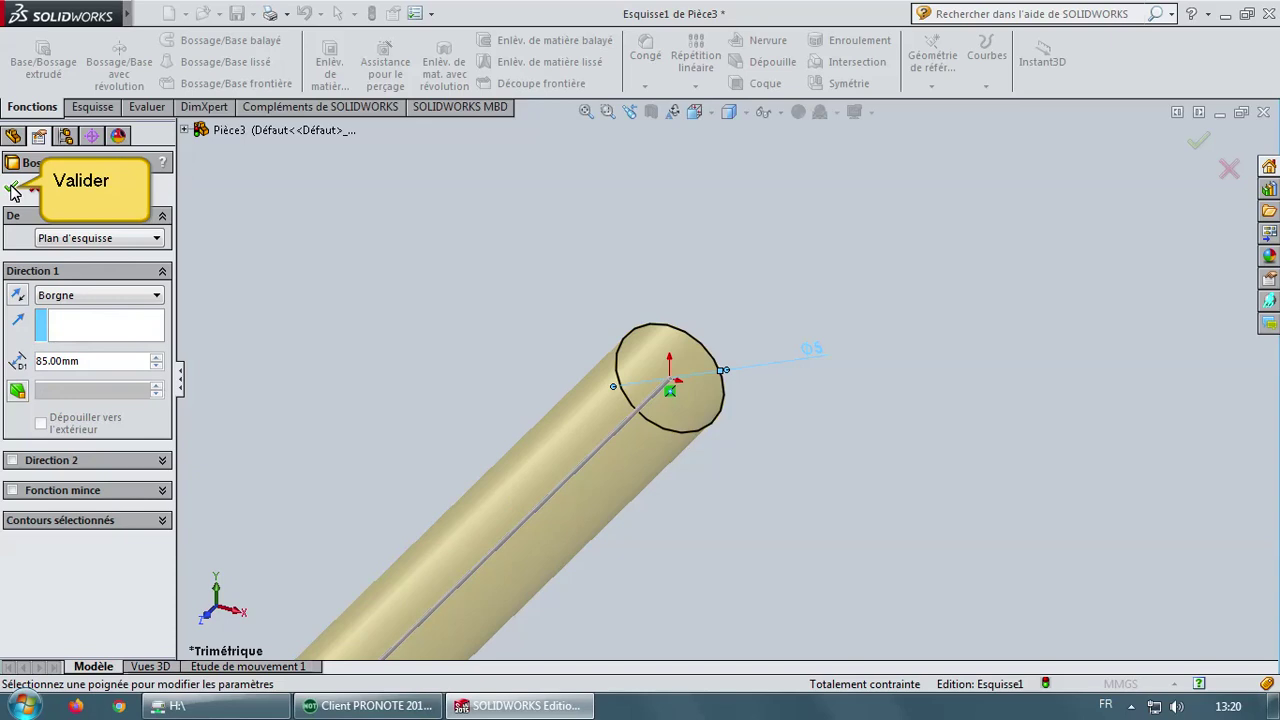
click(13, 190)
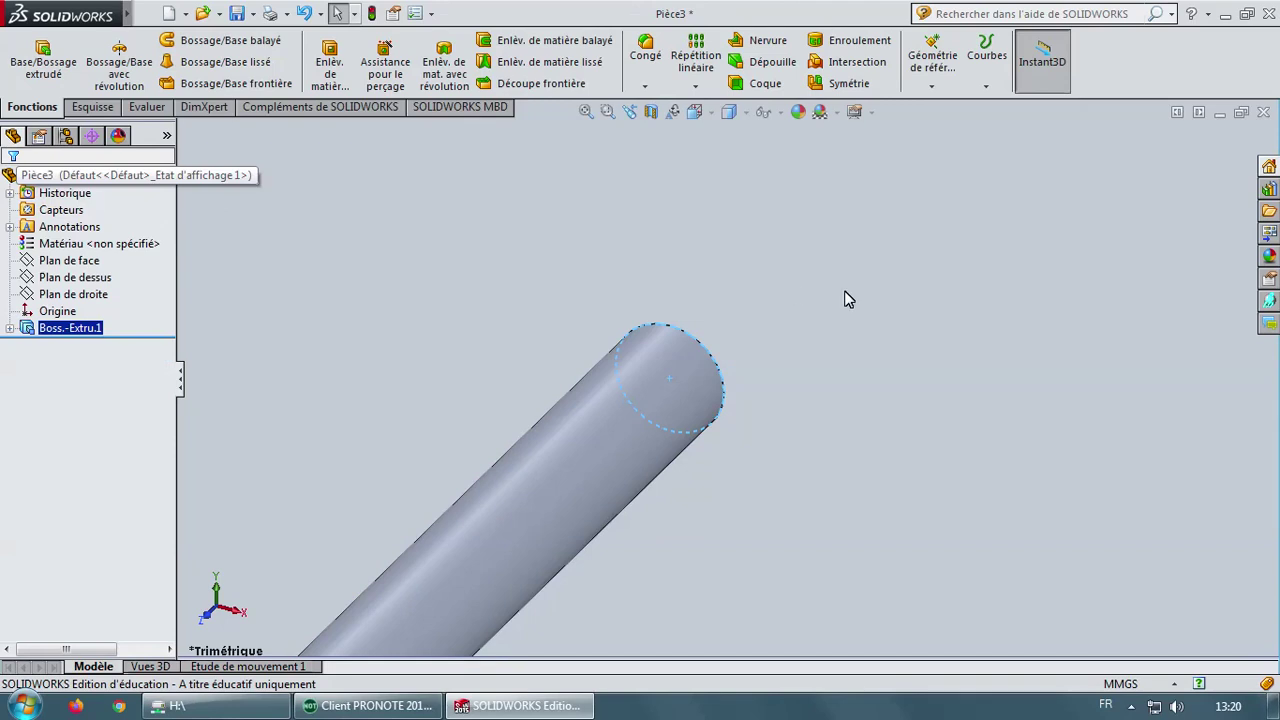
Rotate the view so the cylinder lies nearly horizontal, then rebuild the part.
right_click(990, 316)
mouse_move(1101, 380)
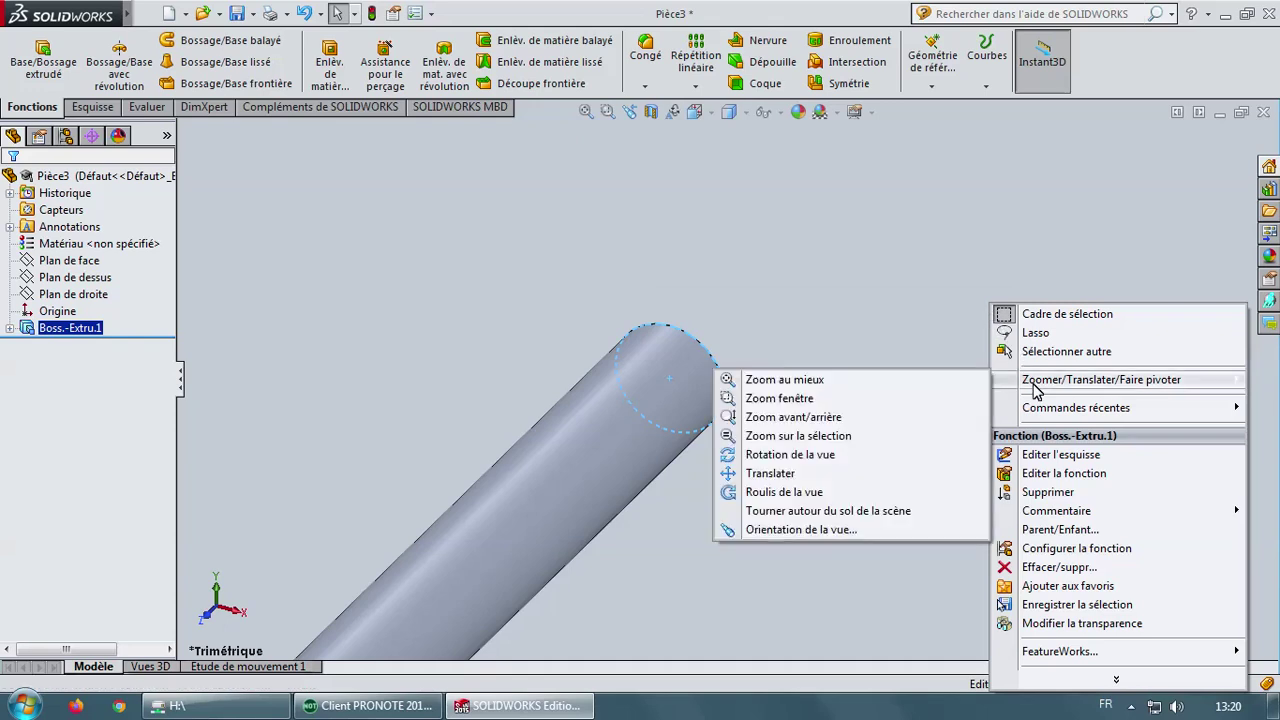
click(800, 454)
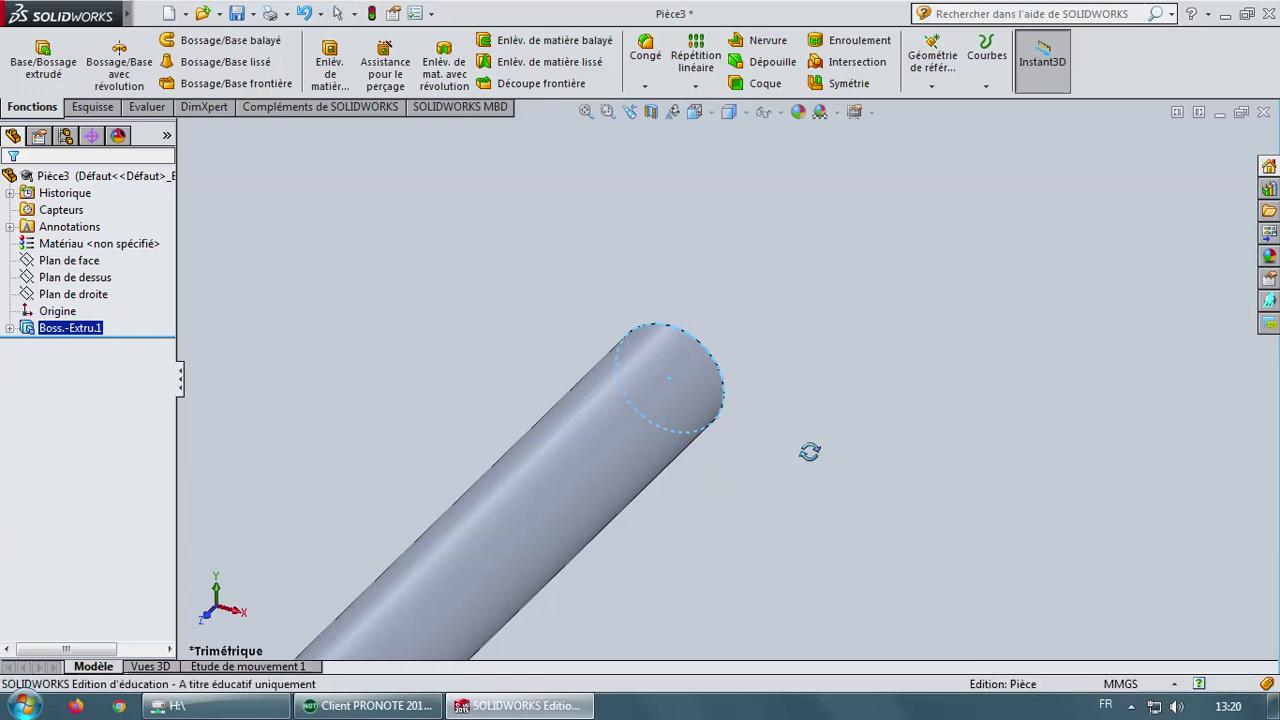
mouse_move(762, 366)
mouse_down()
mouse_move(723, 451)
mouse_move(696, 694)
mouse_up()
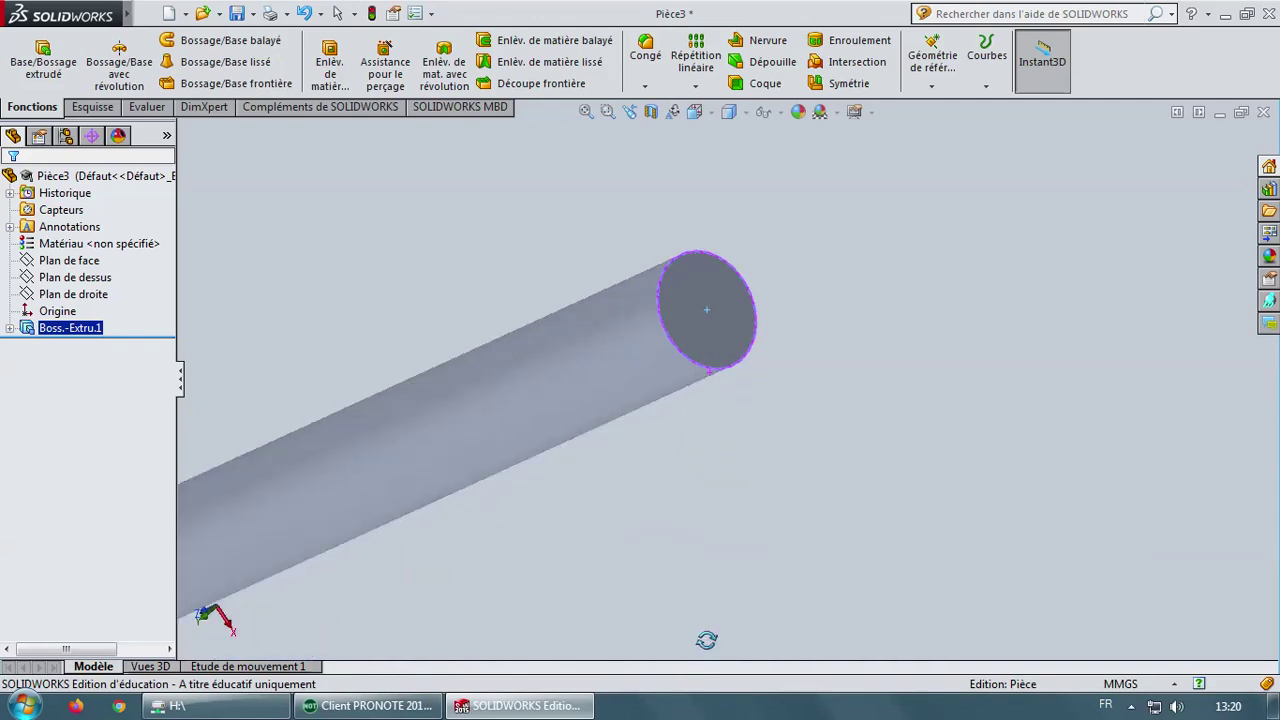
mouse_move(733, 537)
mouse_down()
mouse_move(757, 443)
mouse_move(746, 529)
mouse_move(779, 534)
mouse_up()
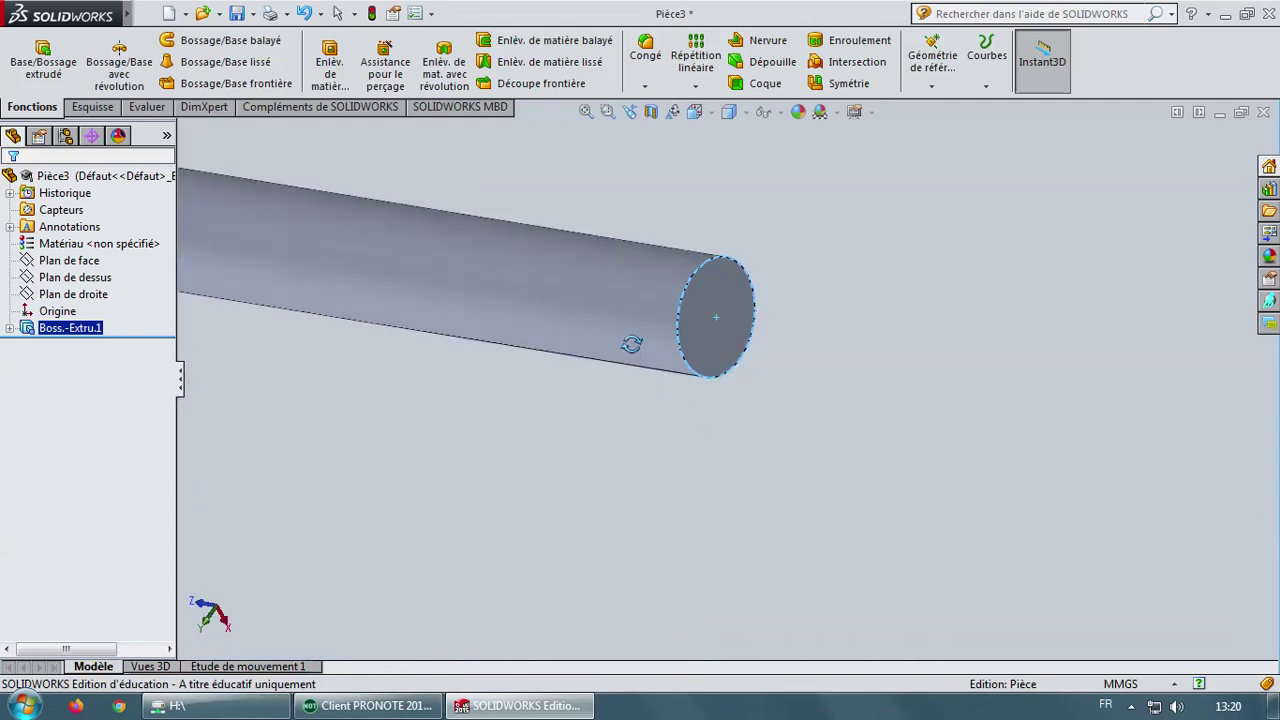
click(373, 16)
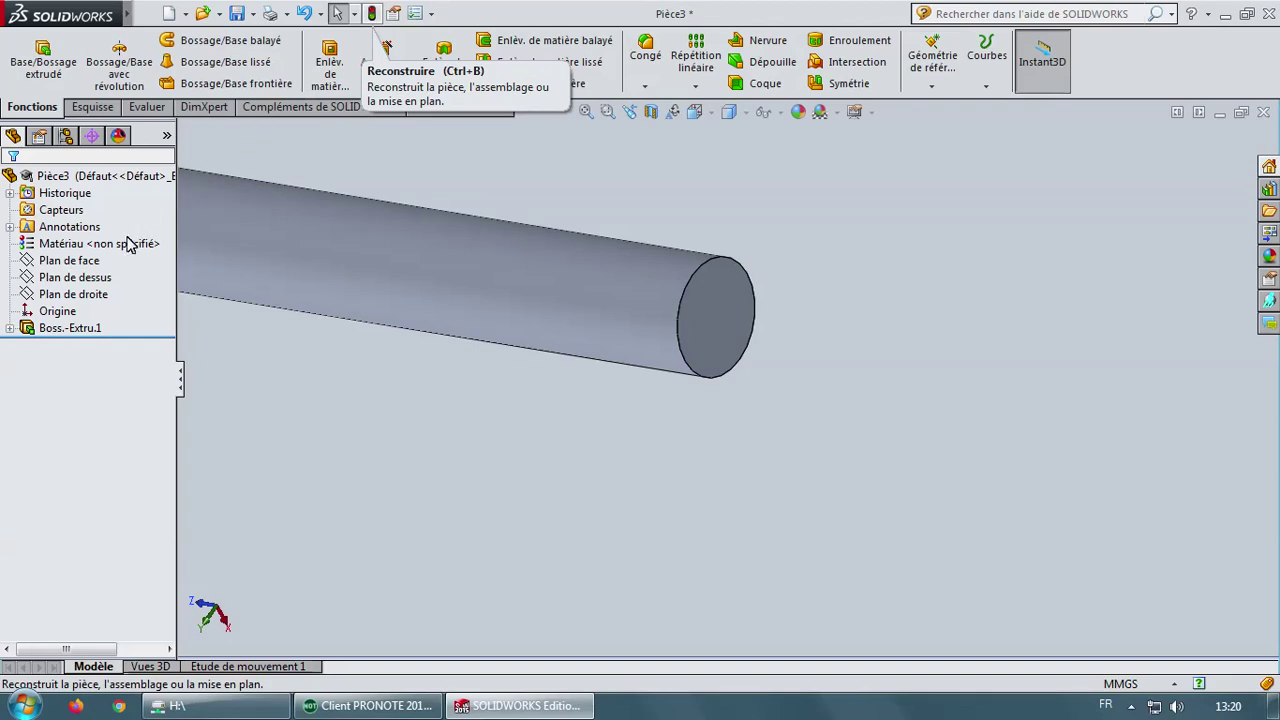
click(83, 282)
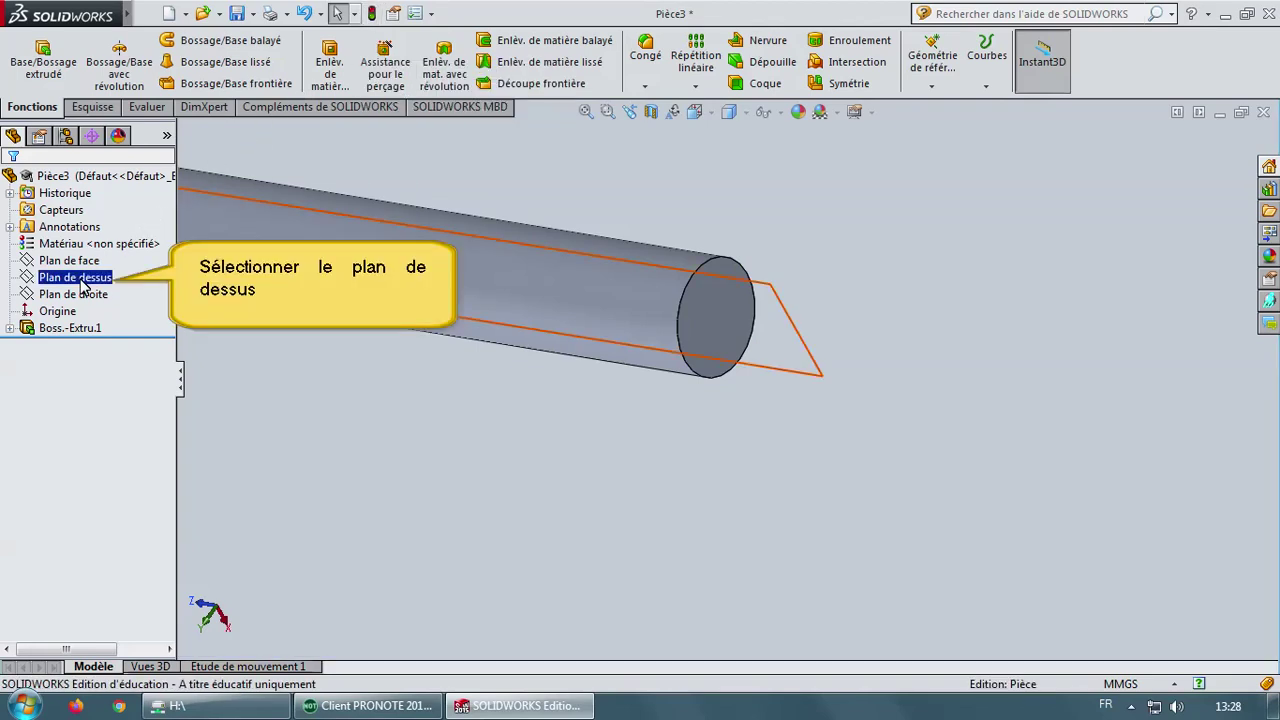
On the top plane, draw a closed line profile at the cylinder's end, starting and ending at the origin.
click(83, 282)
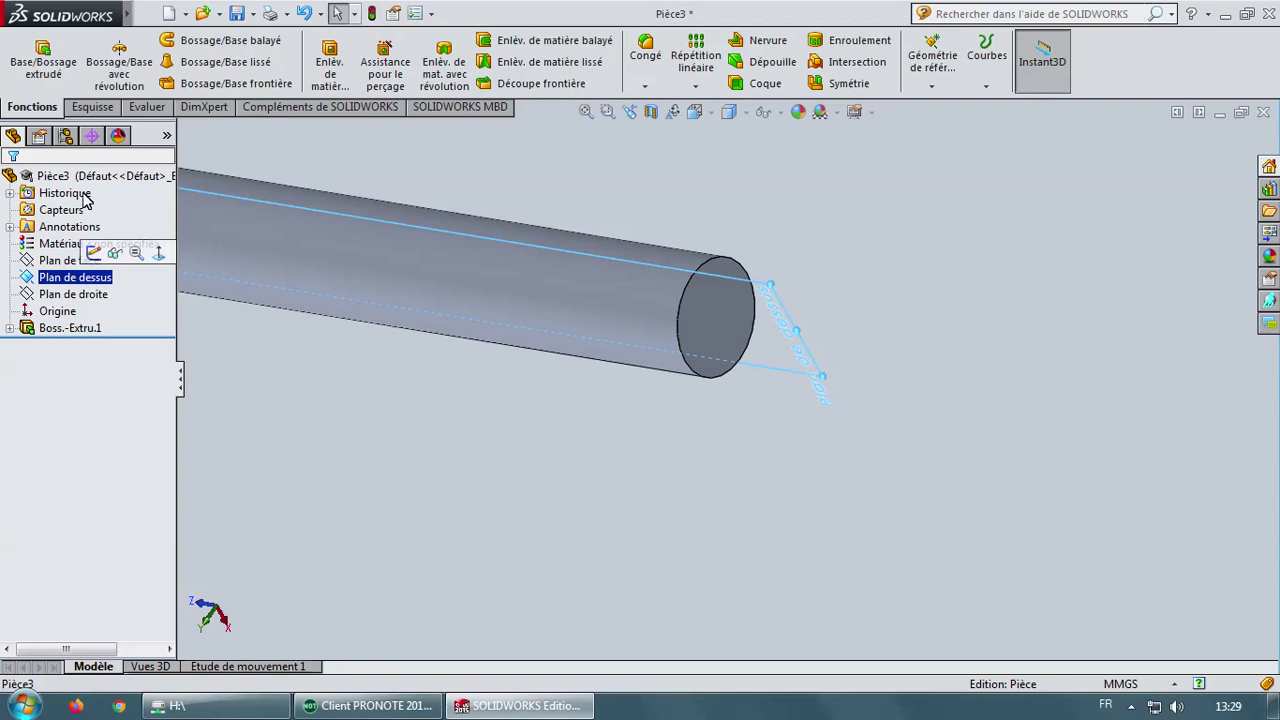
click(90, 107)
click(148, 40)
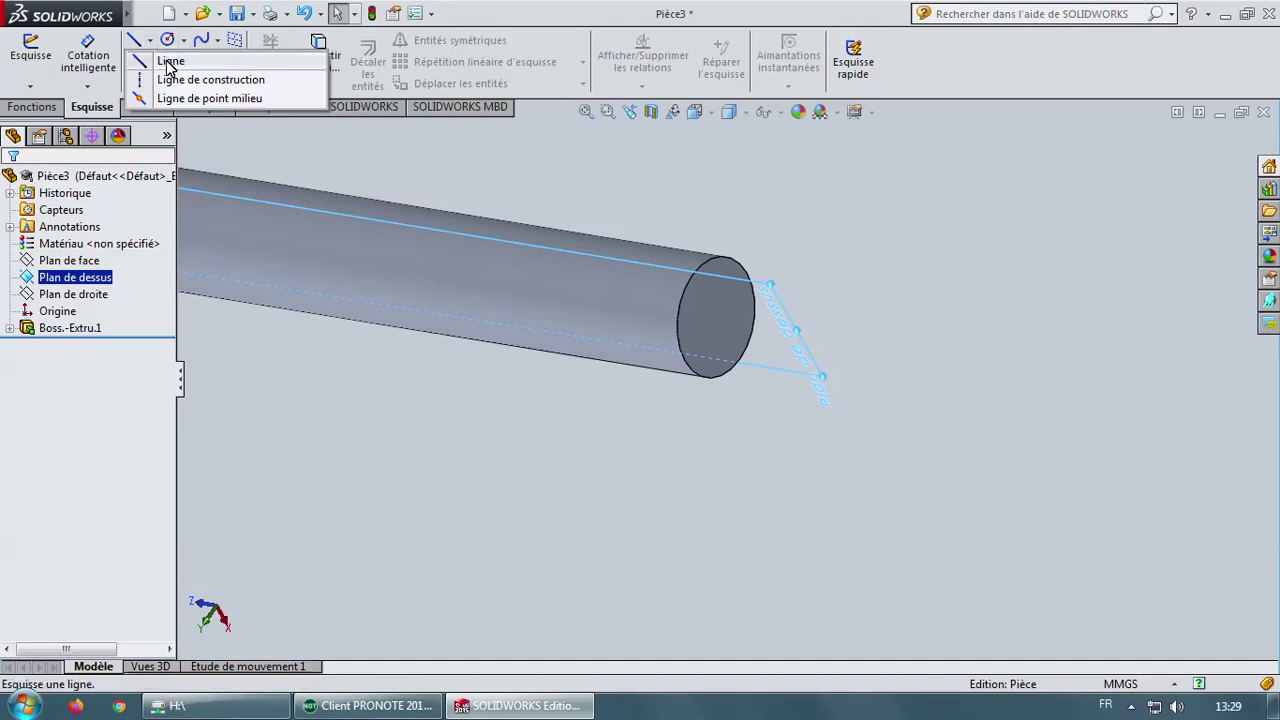
click(170, 62)
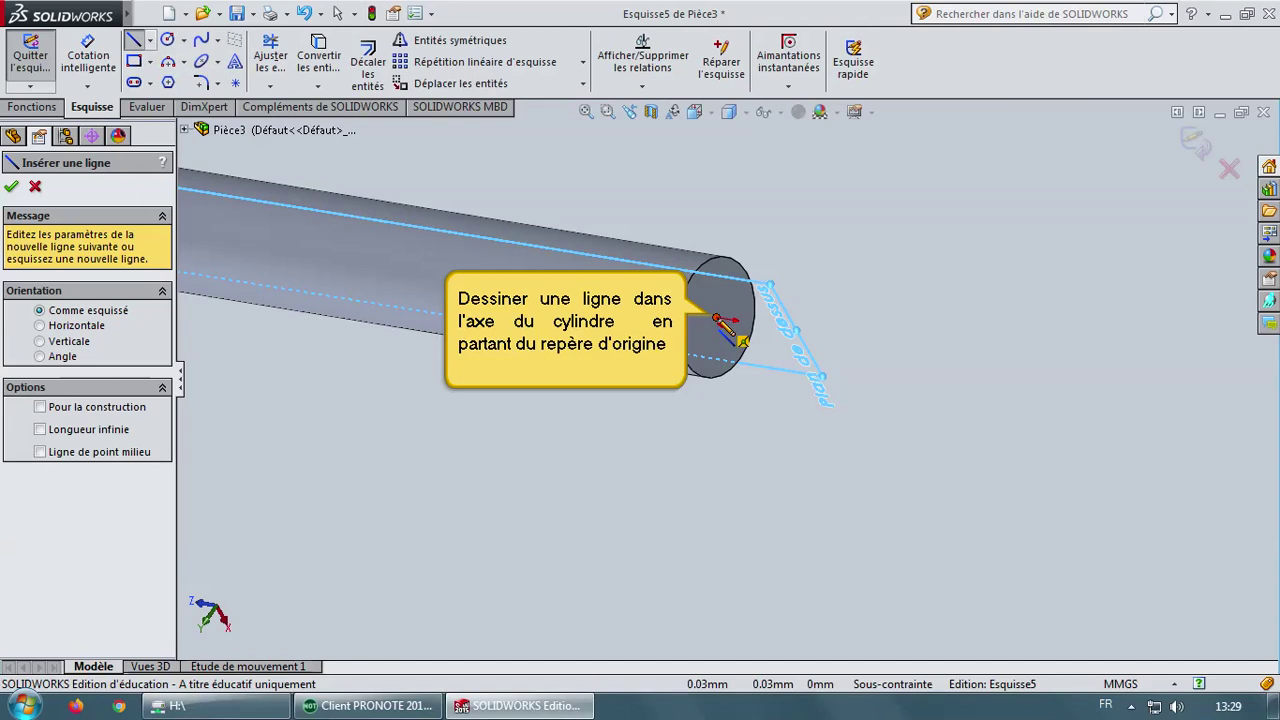
click(718, 320)
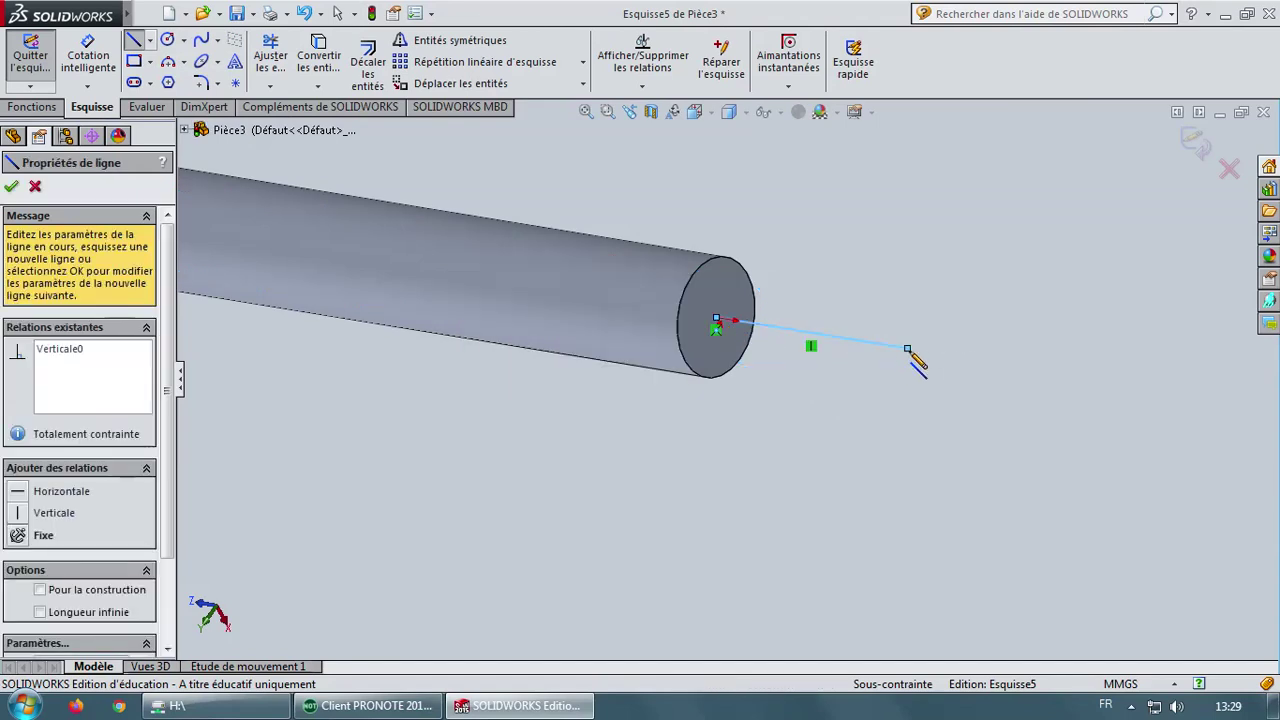
click(907, 347)
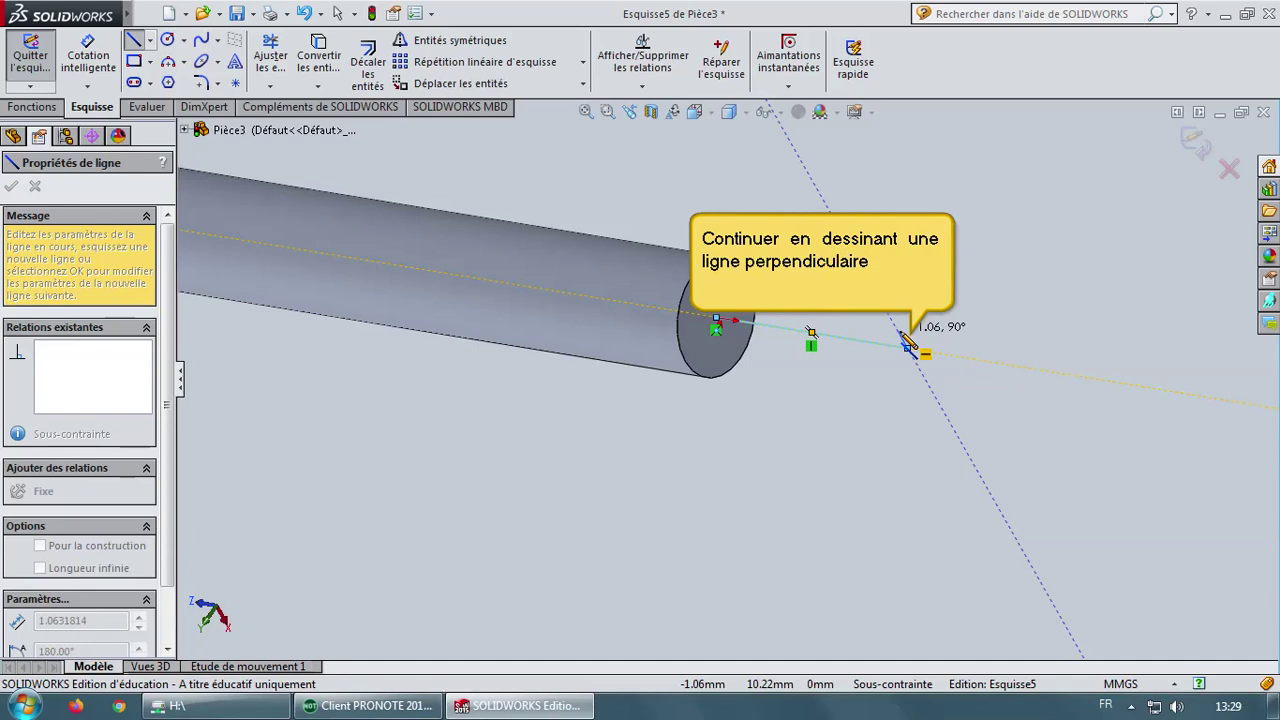
click(899, 345)
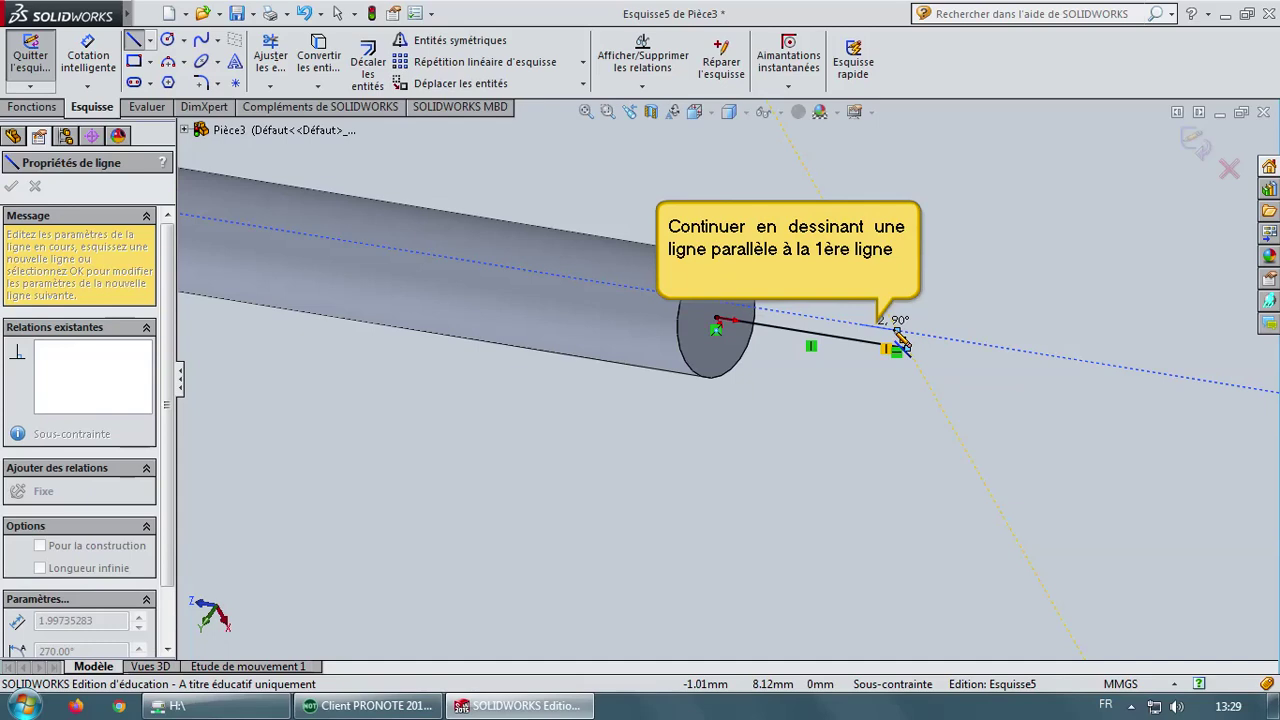
double_click(899, 343)
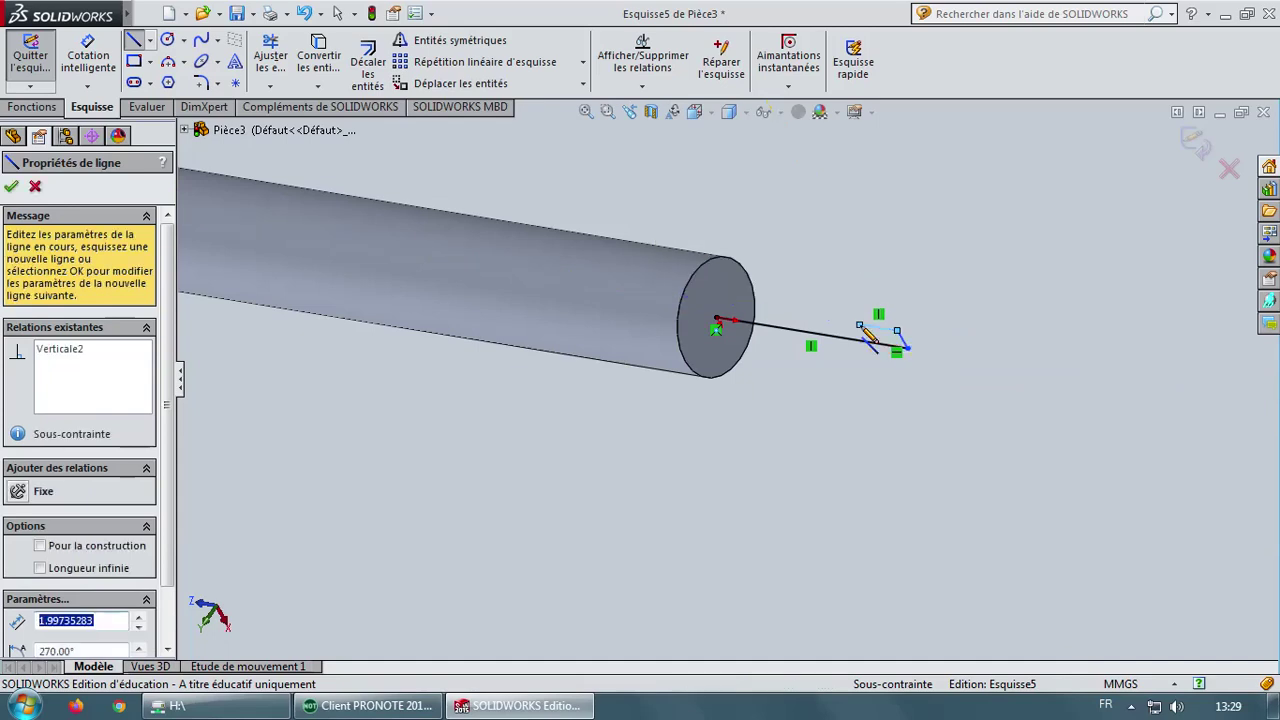
click(859, 325)
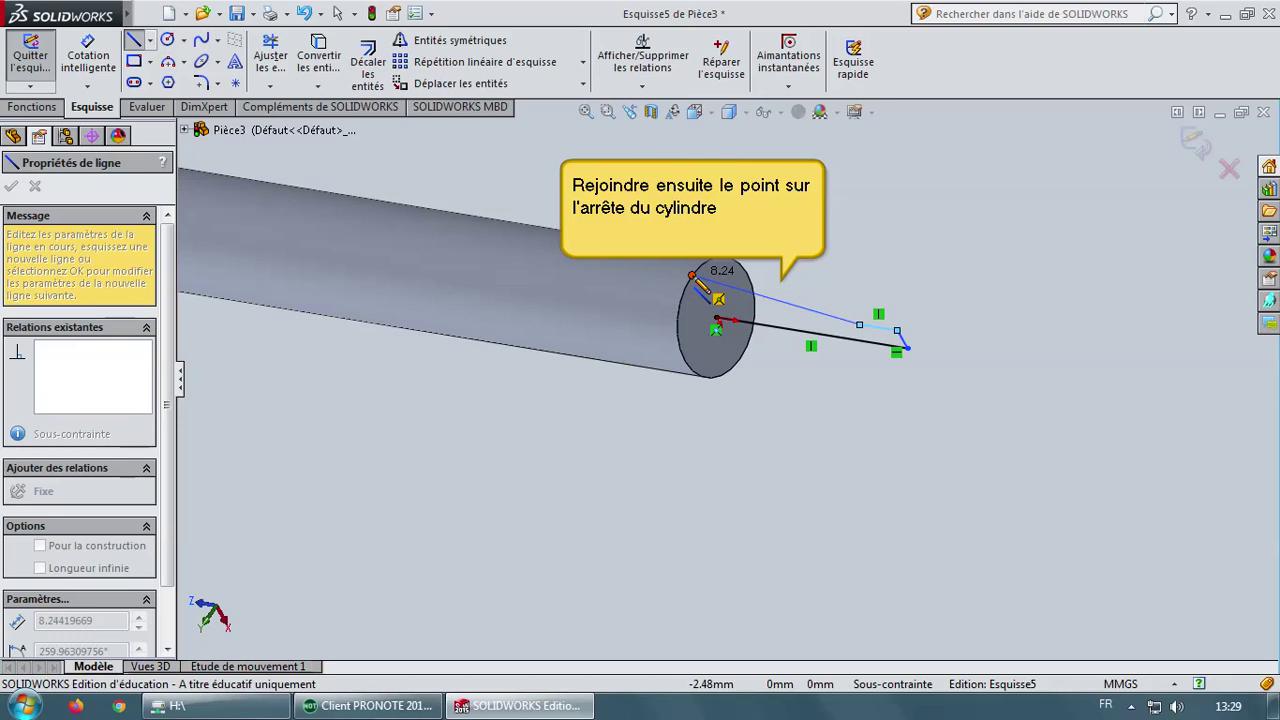
click(692, 276)
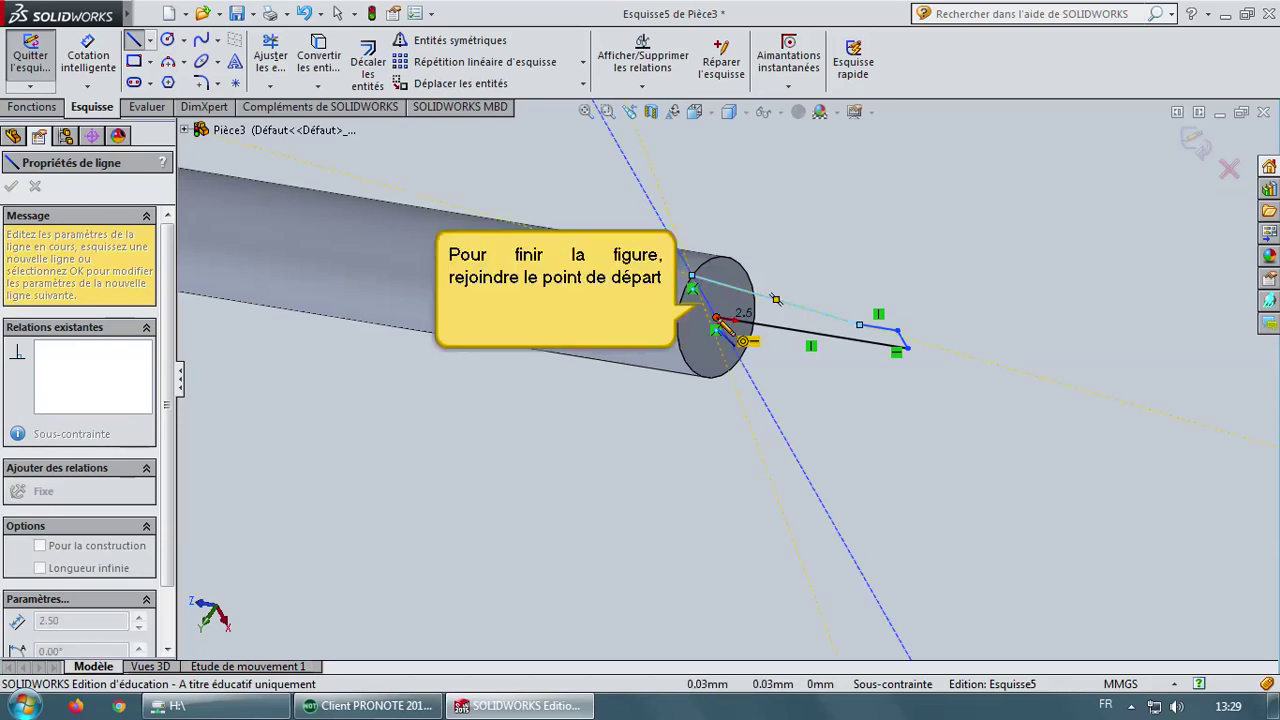
click(716, 319)
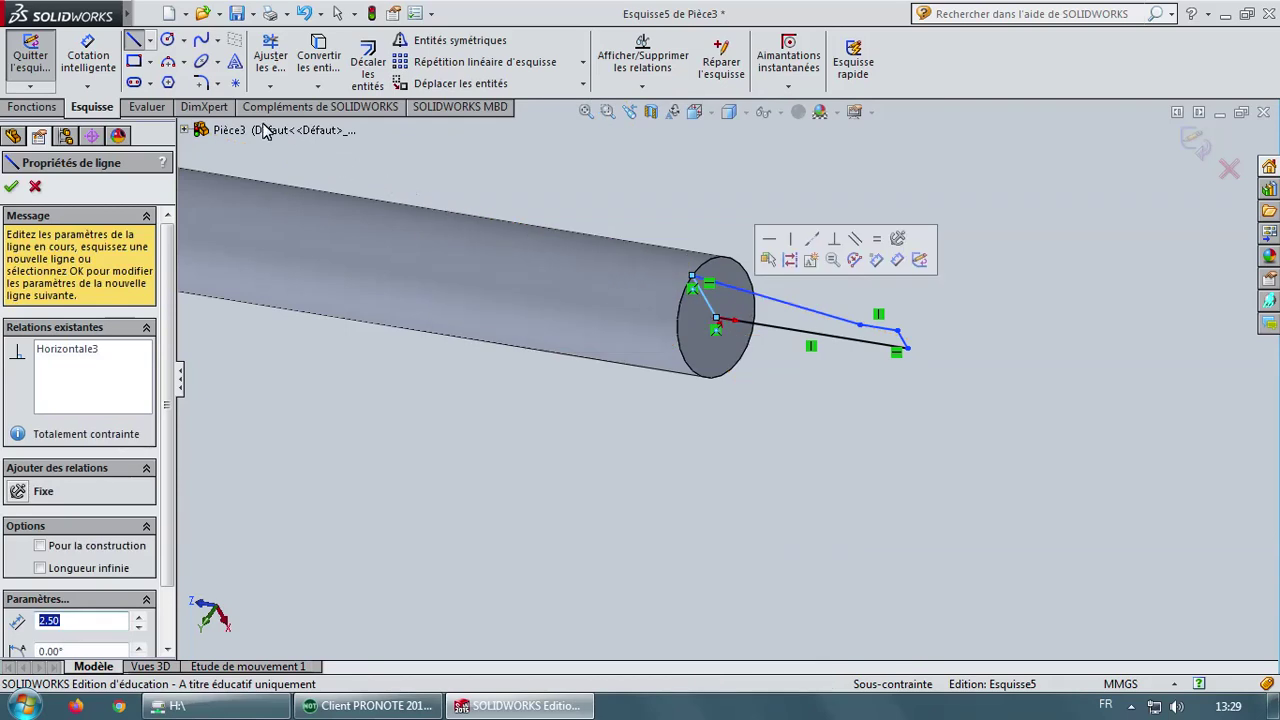
Dimension the profile's bottom line 12 mm, end line 1.5 mm and short top line 3 mm.
click(92, 57)
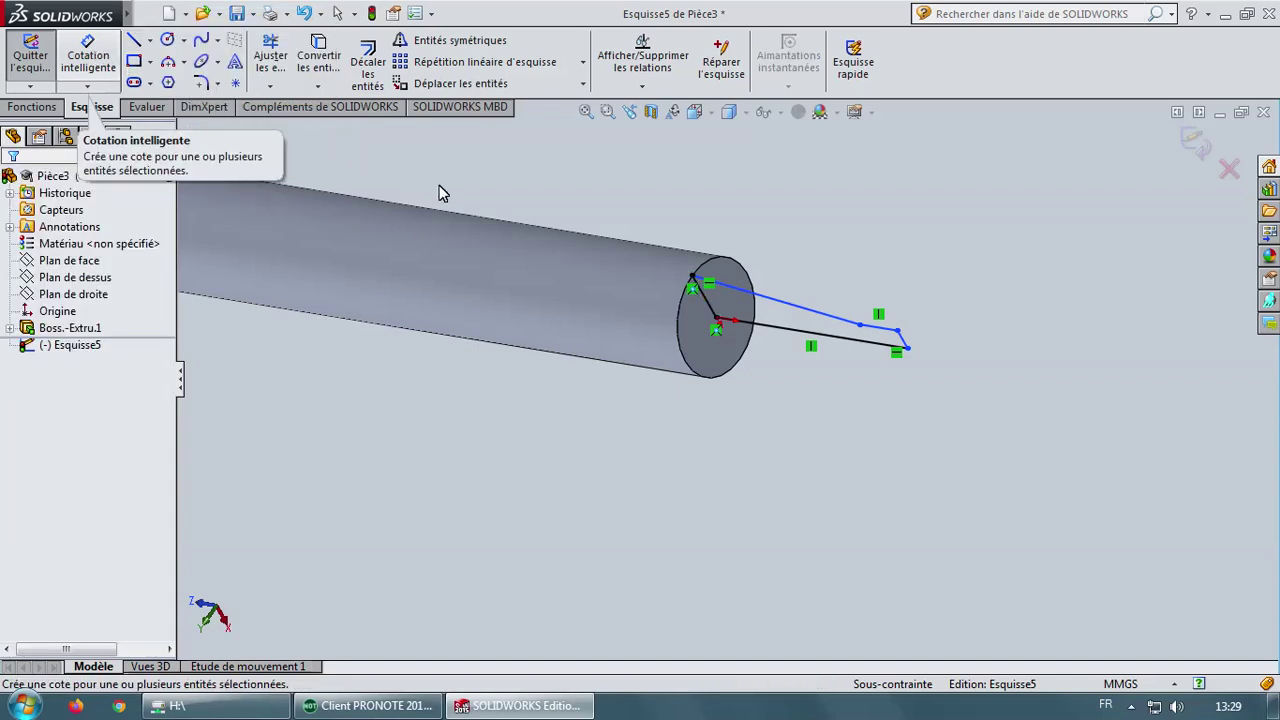
click(805, 340)
click(815, 415)
text(12)
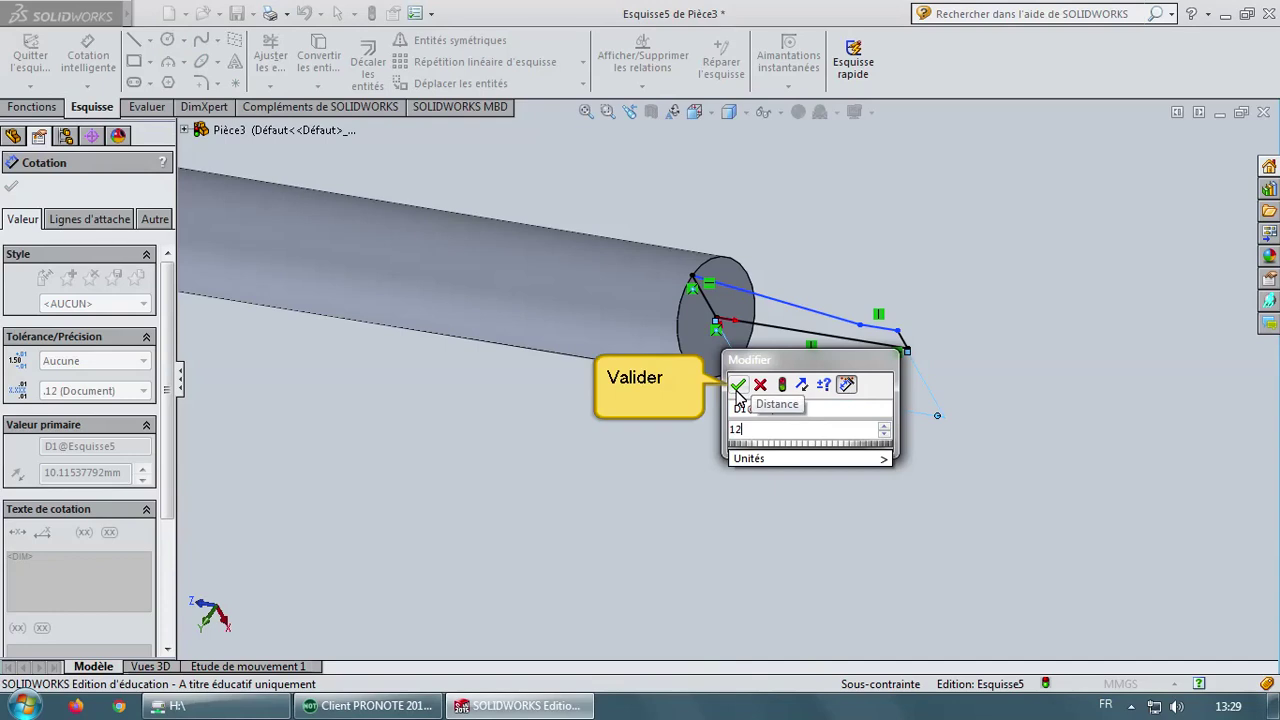
click(737, 388)
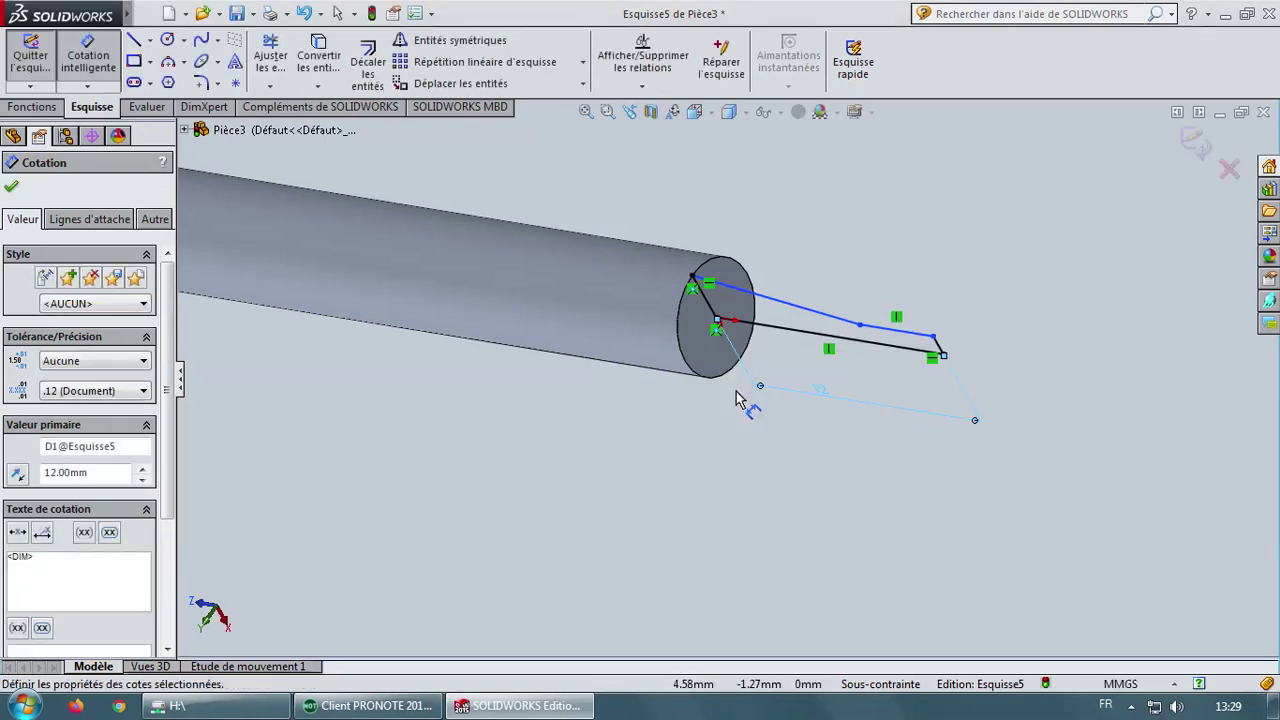
click(940, 352)
click(995, 395)
text(1.5)
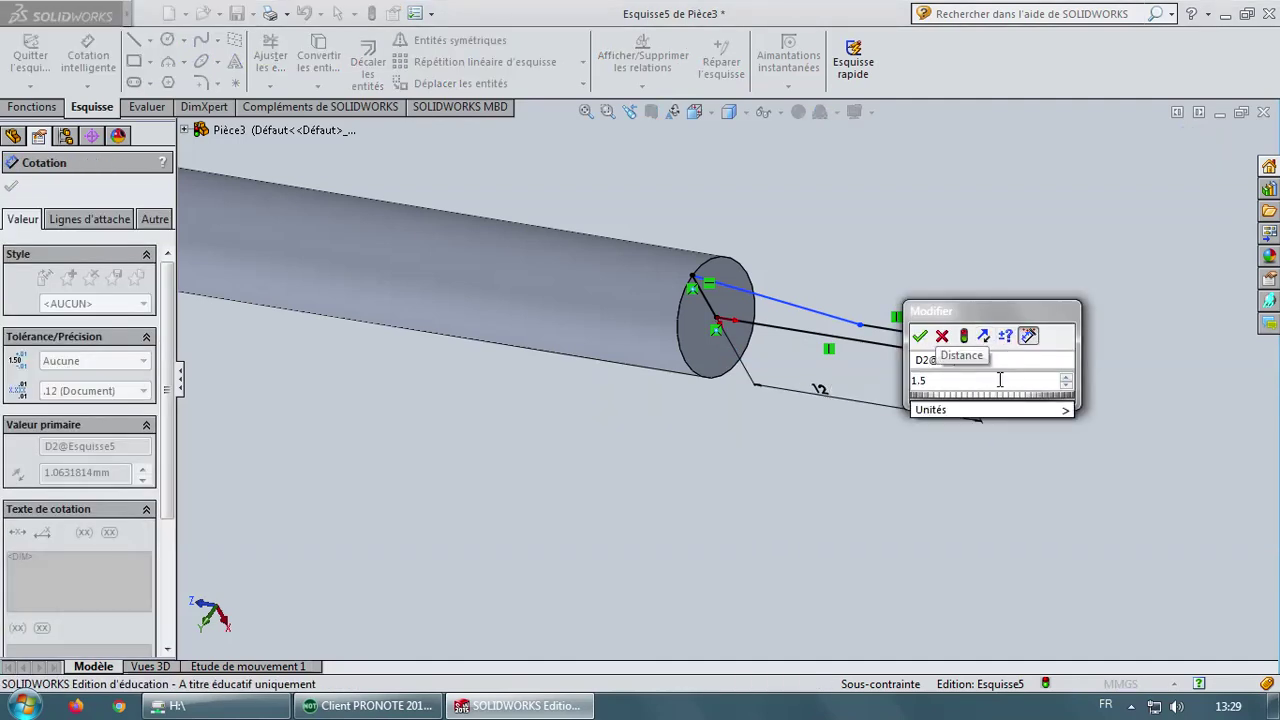
click(920, 337)
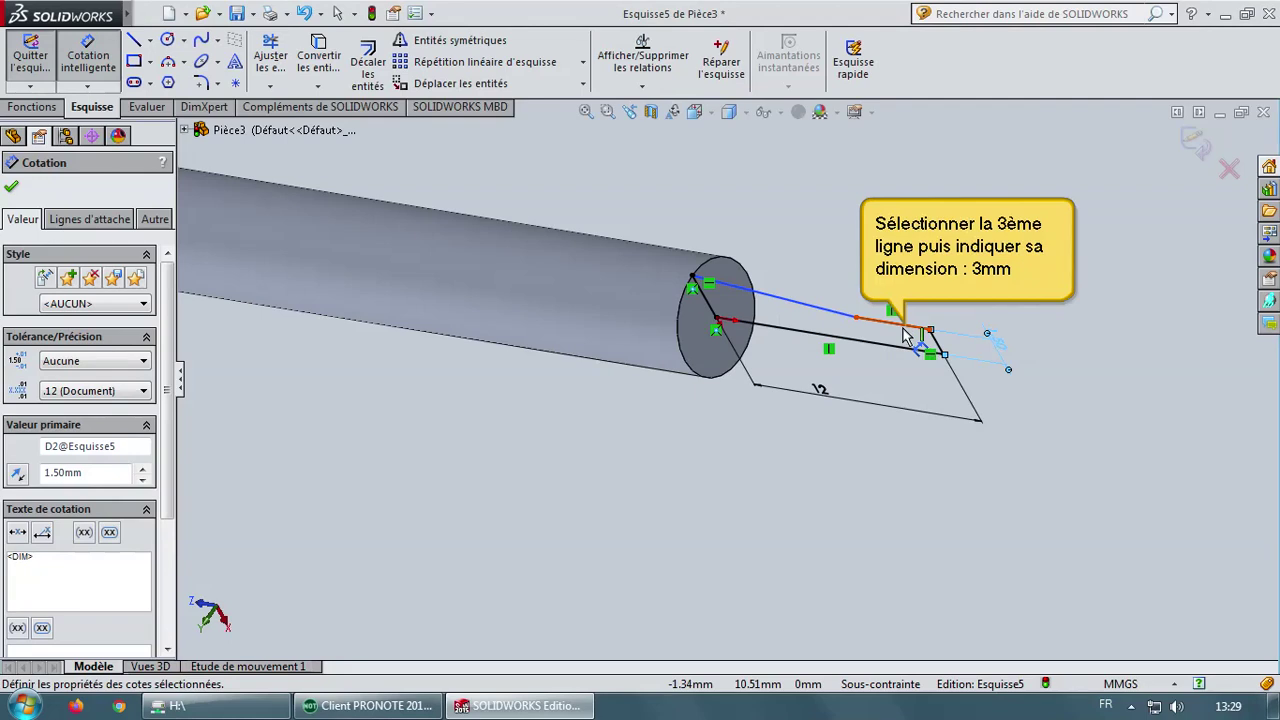
click(905, 335)
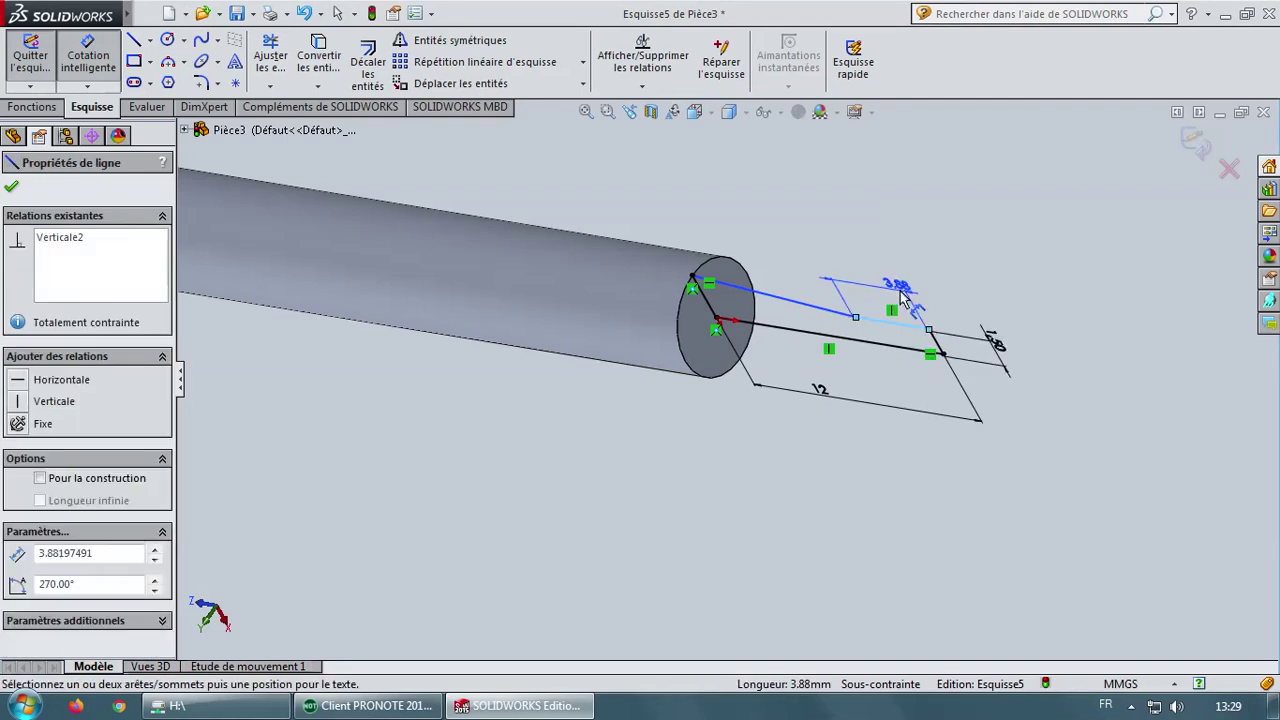
click(880, 280)
text(3)
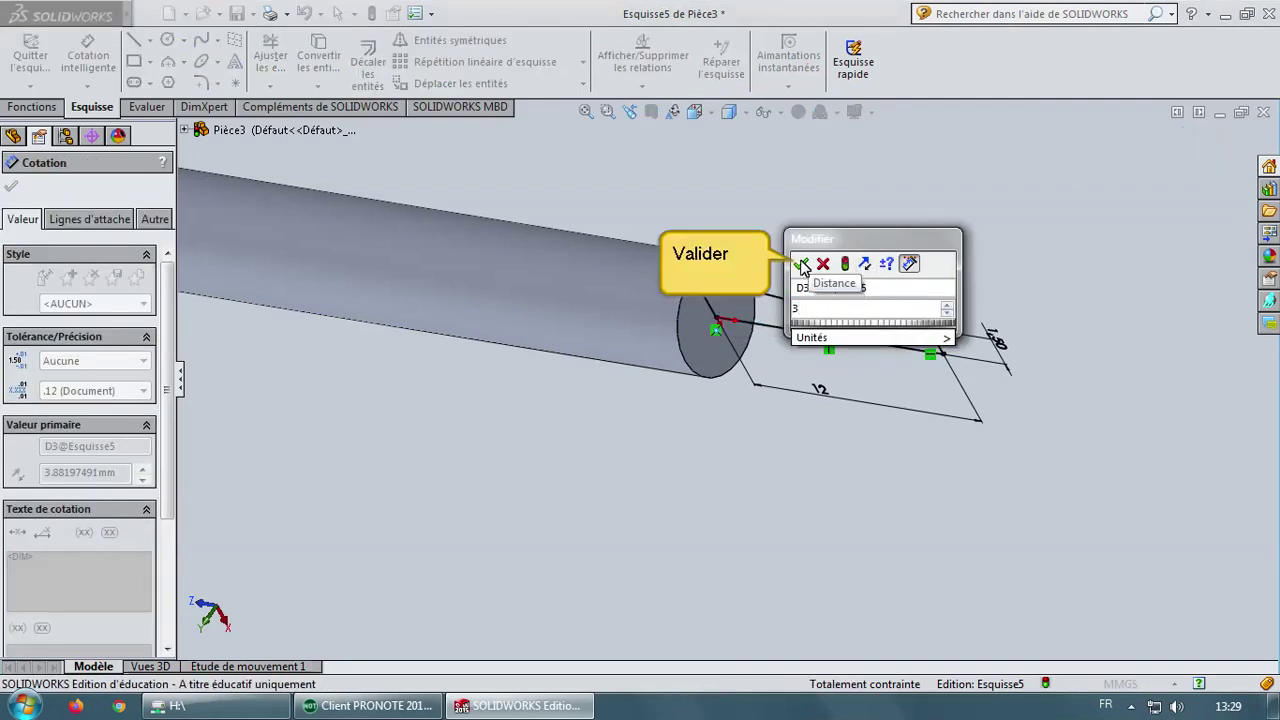
click(801, 264)
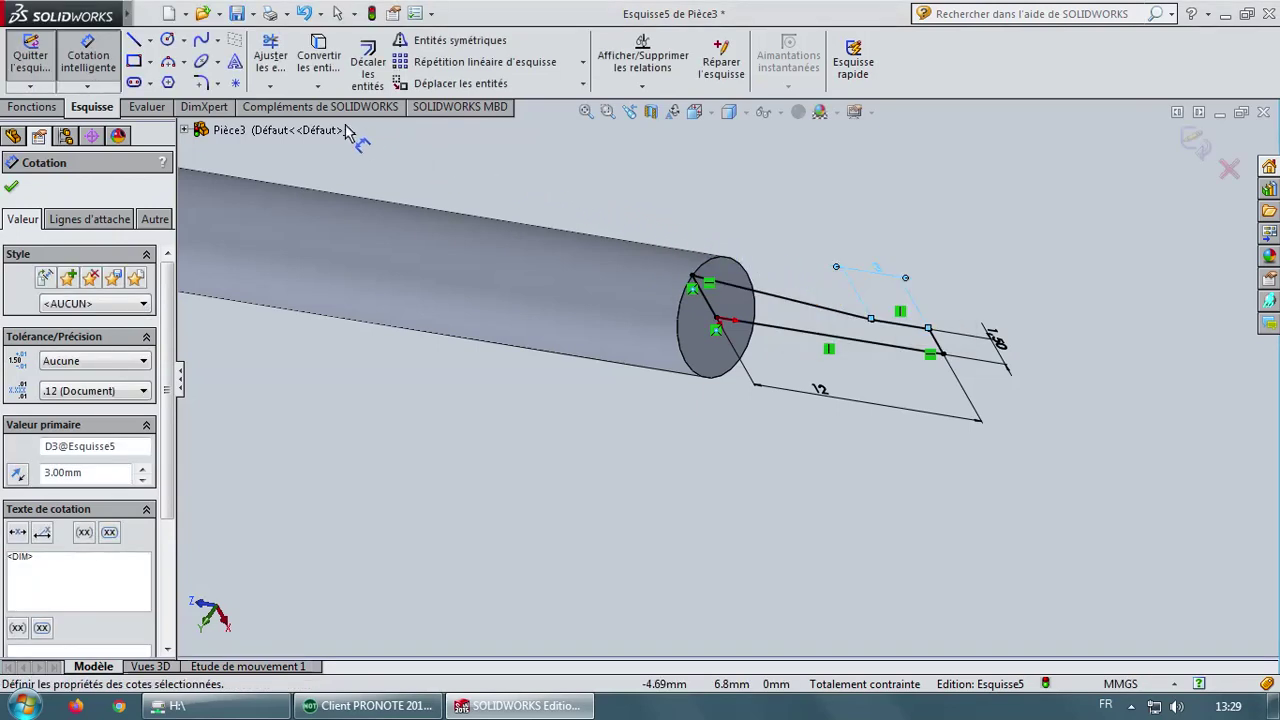
Round the profile's tip corner with a 1.4 mm sketch fillet, then start a revolve.
click(217, 85)
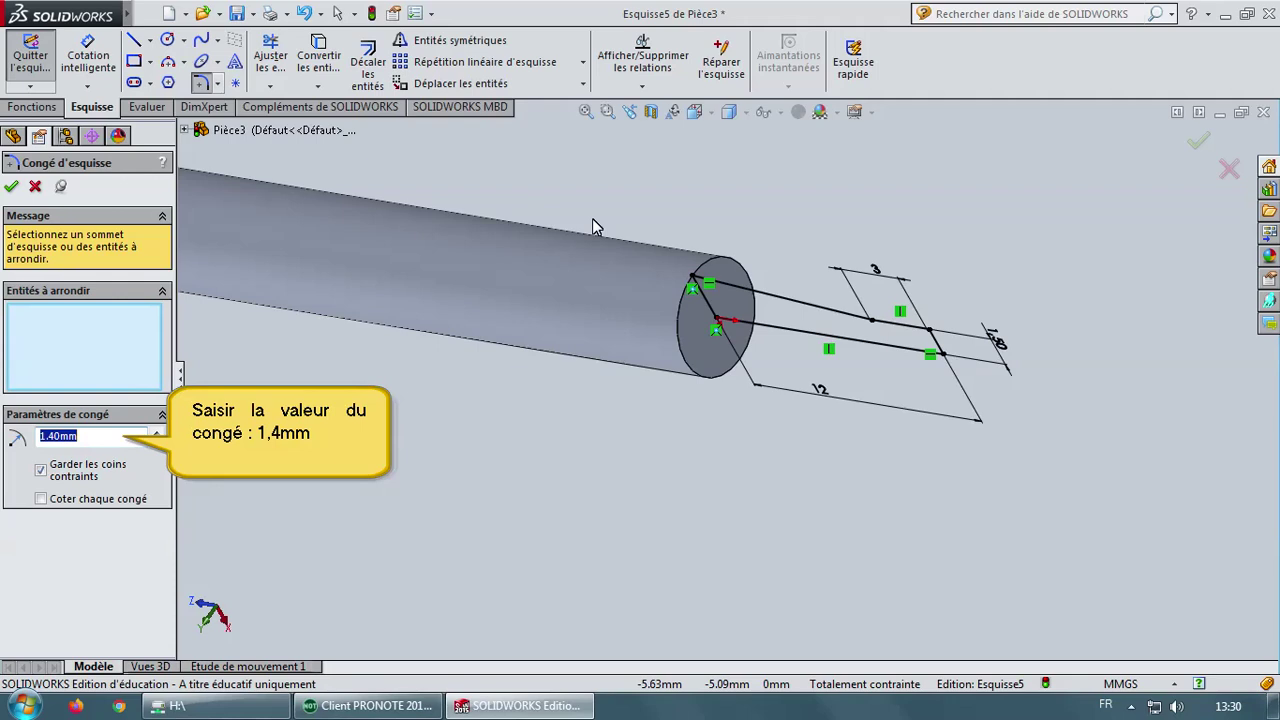
text(1.4)
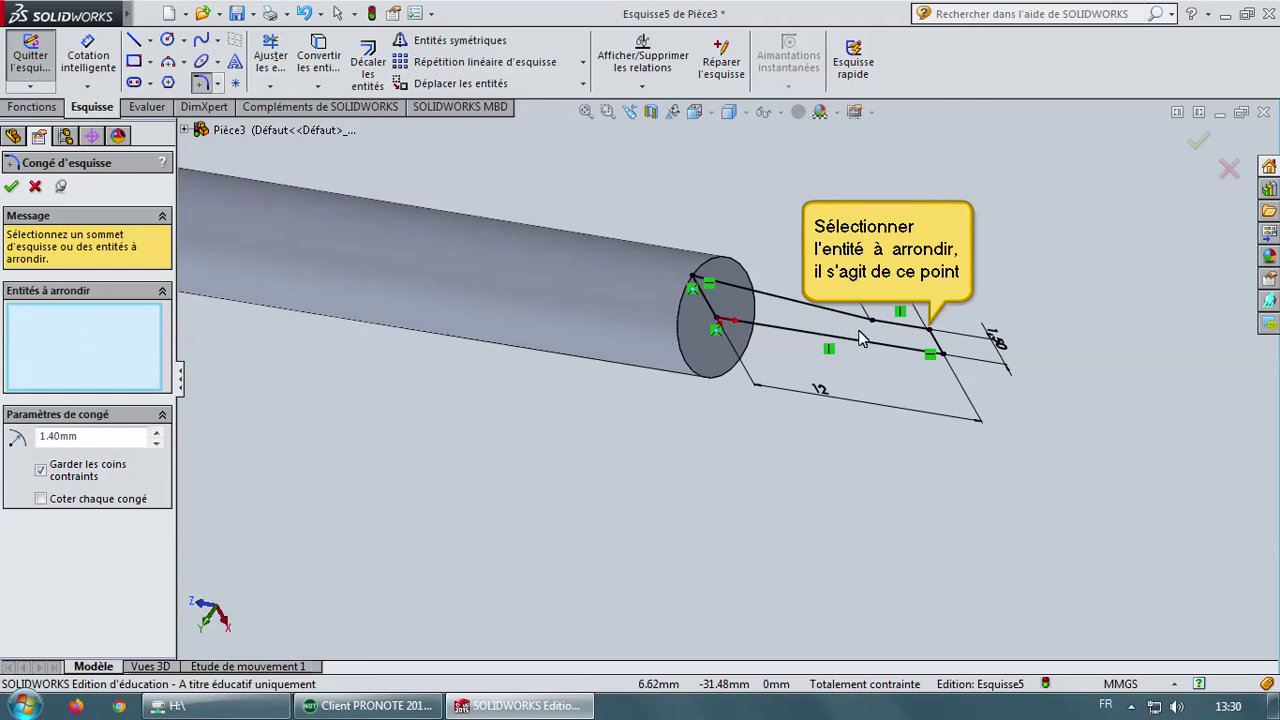
click(930, 329)
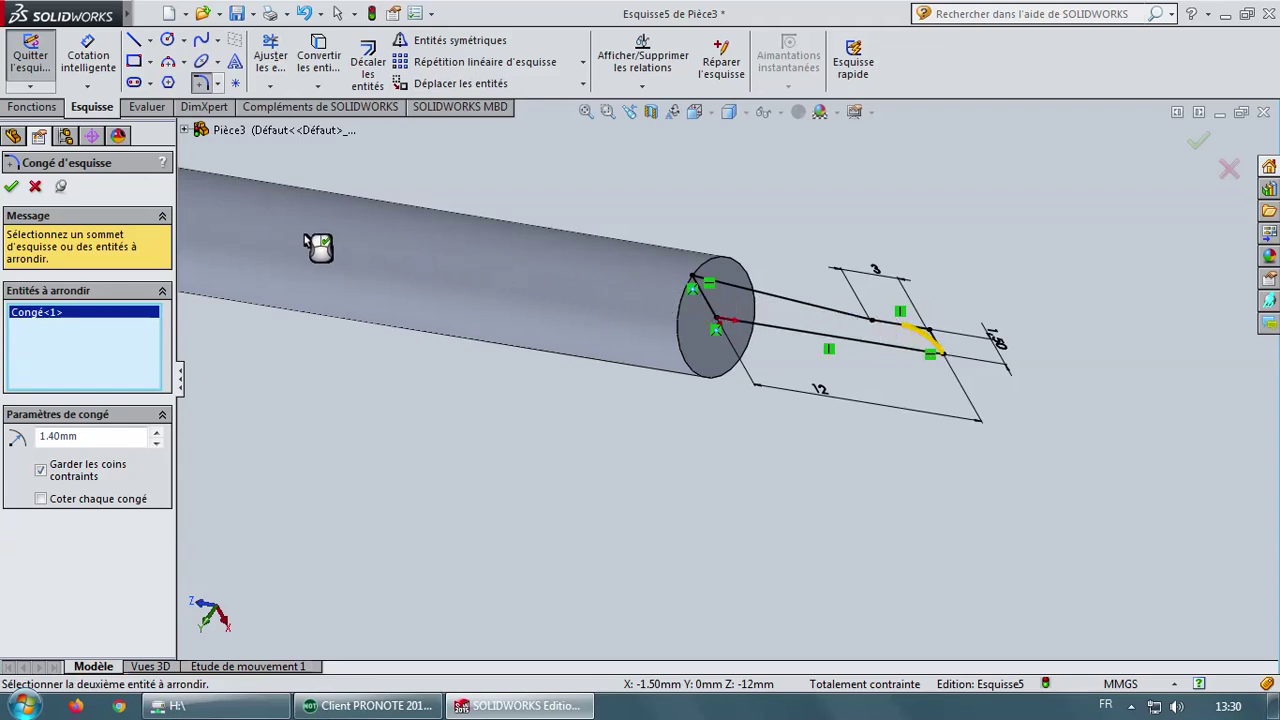
click(14, 188)
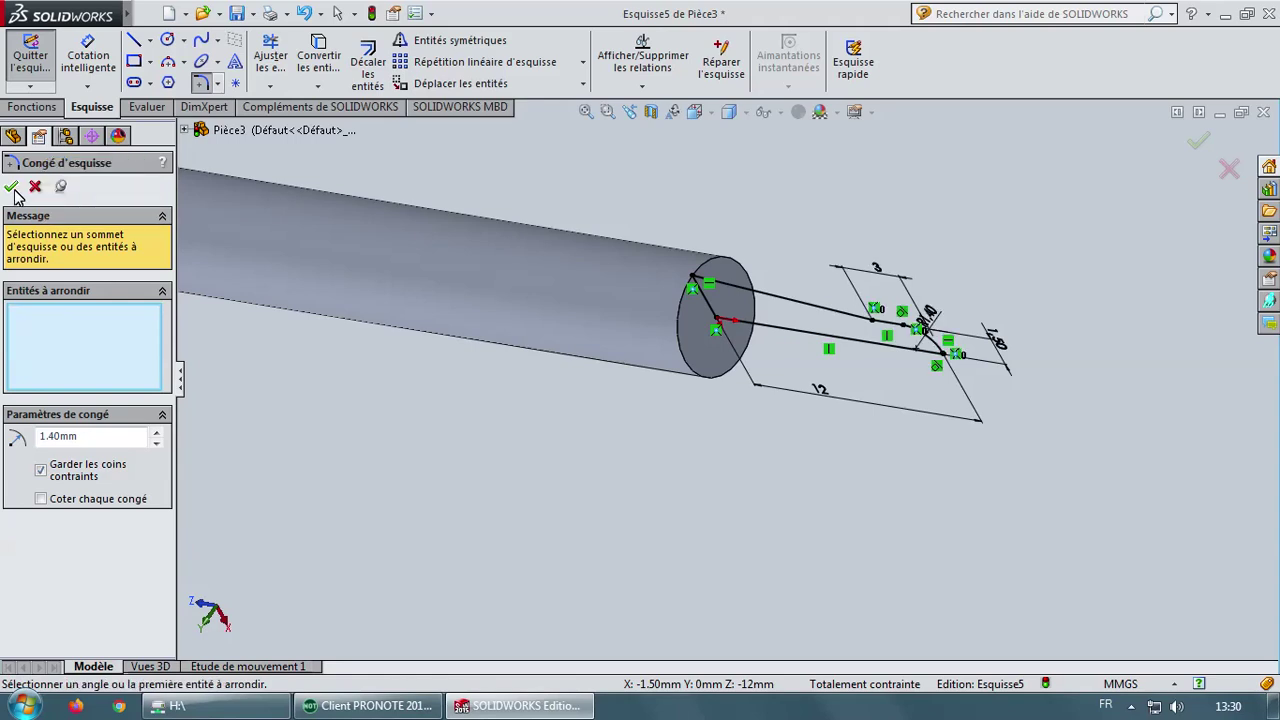
click(42, 110)
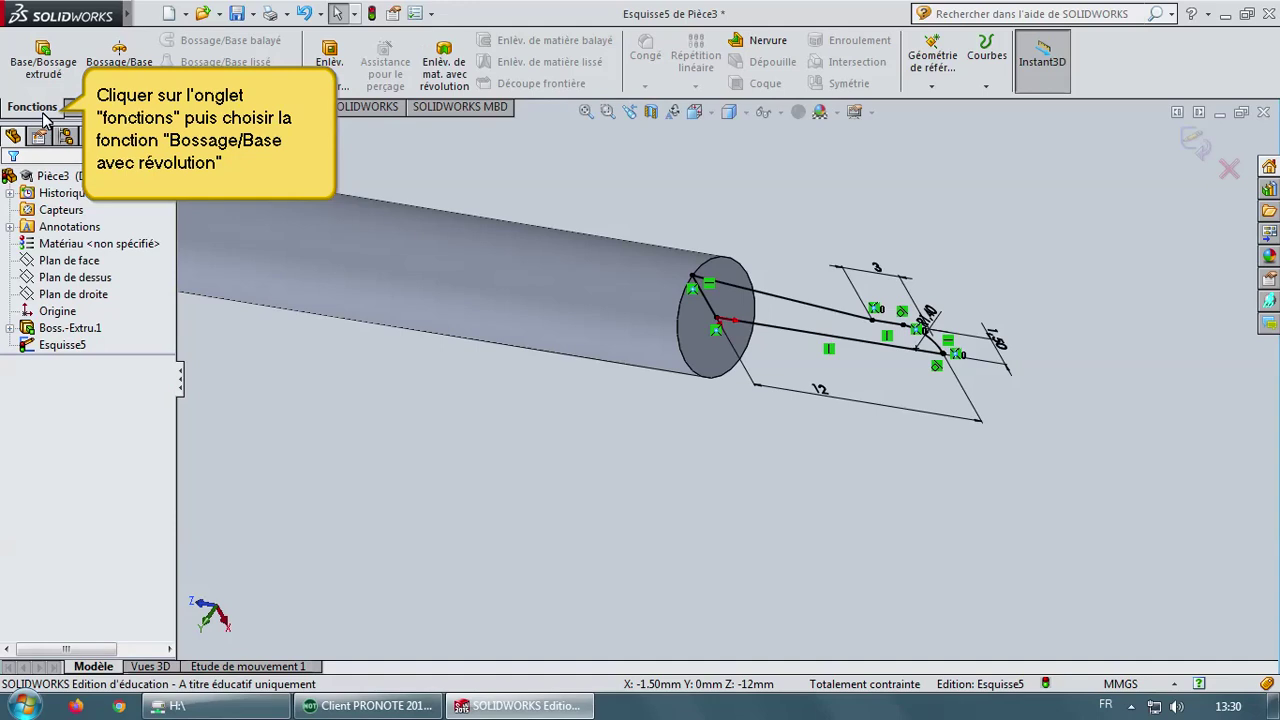
click(118, 82)
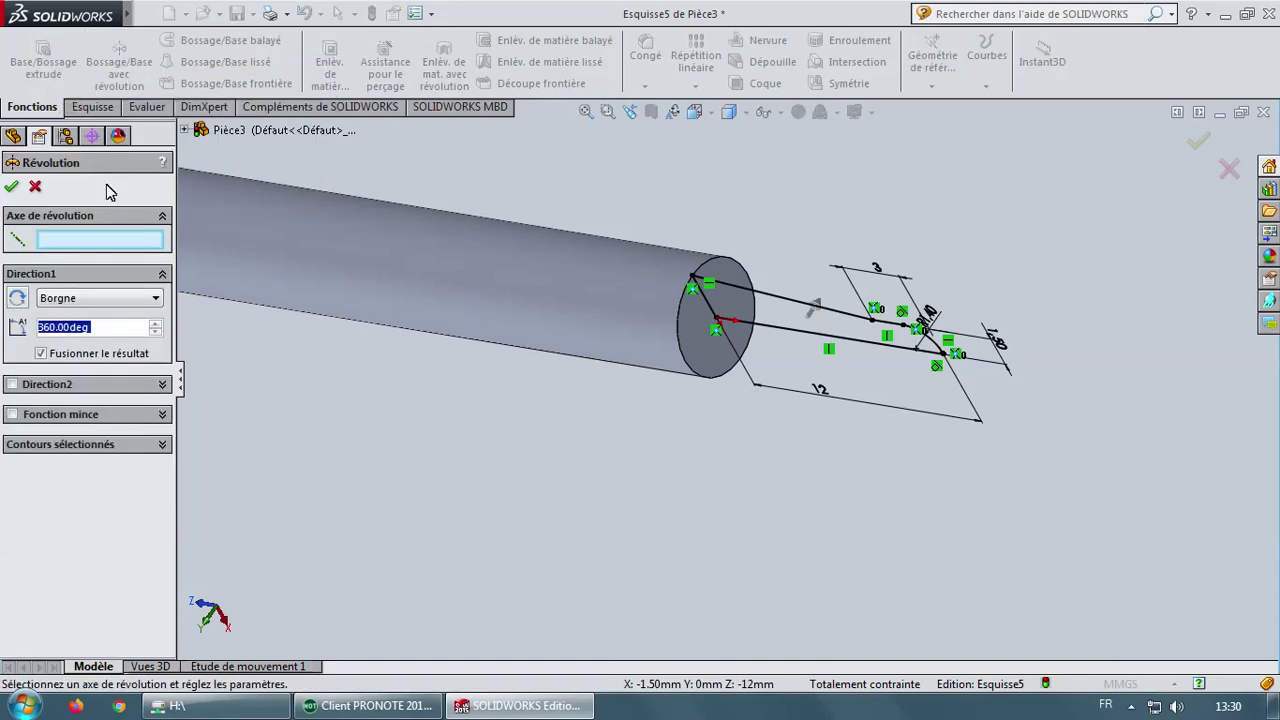
Revolve the profile 360° about the 12 mm bottom line to form the tapered tip.
click(97, 240)
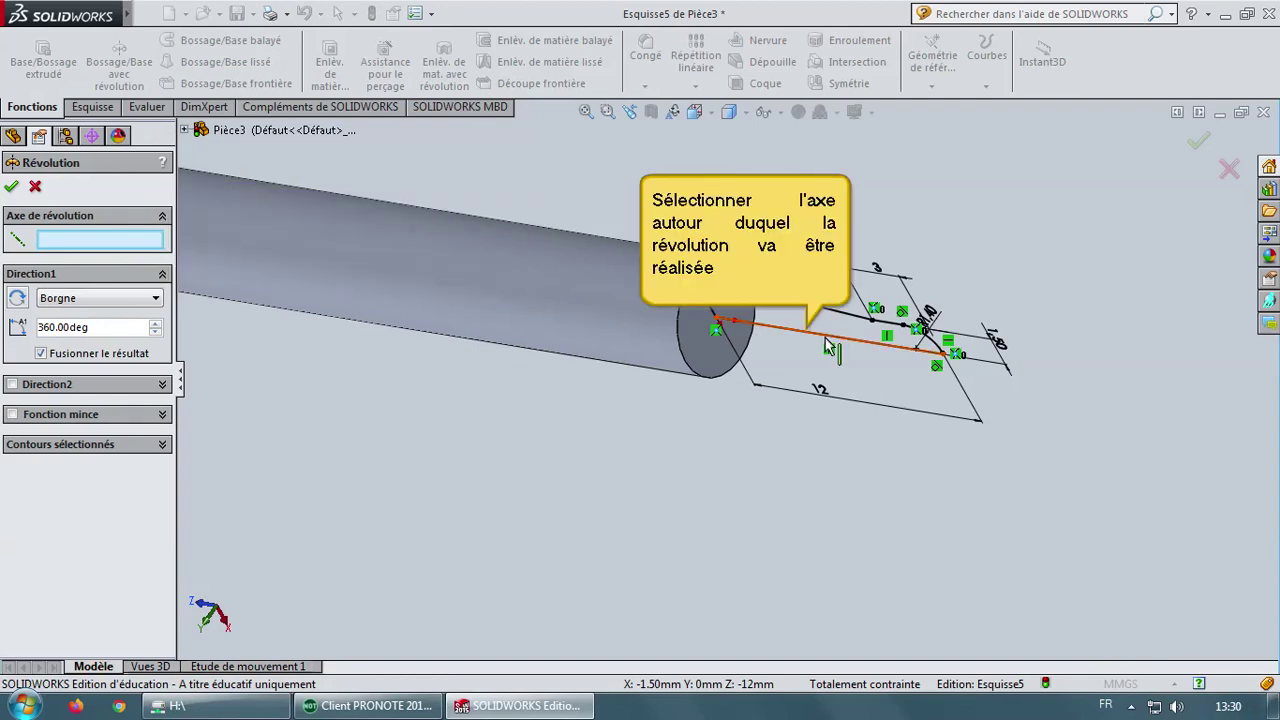
click(826, 346)
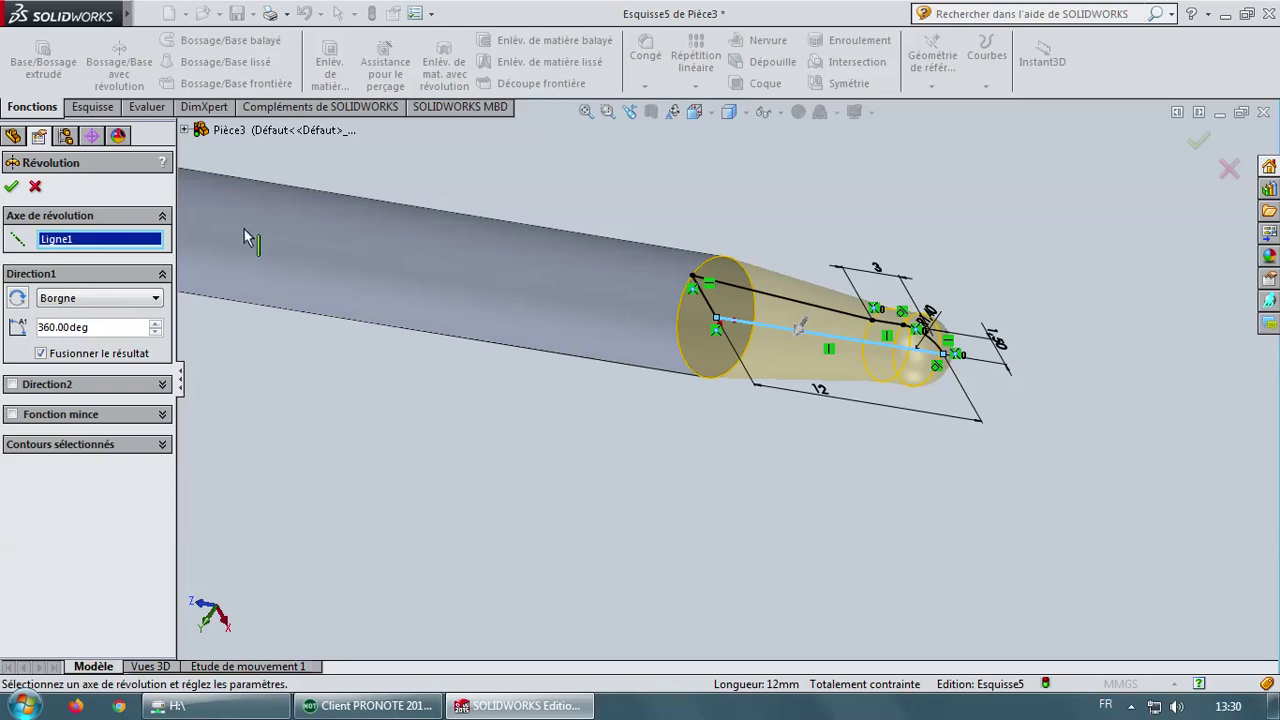
click(12, 188)
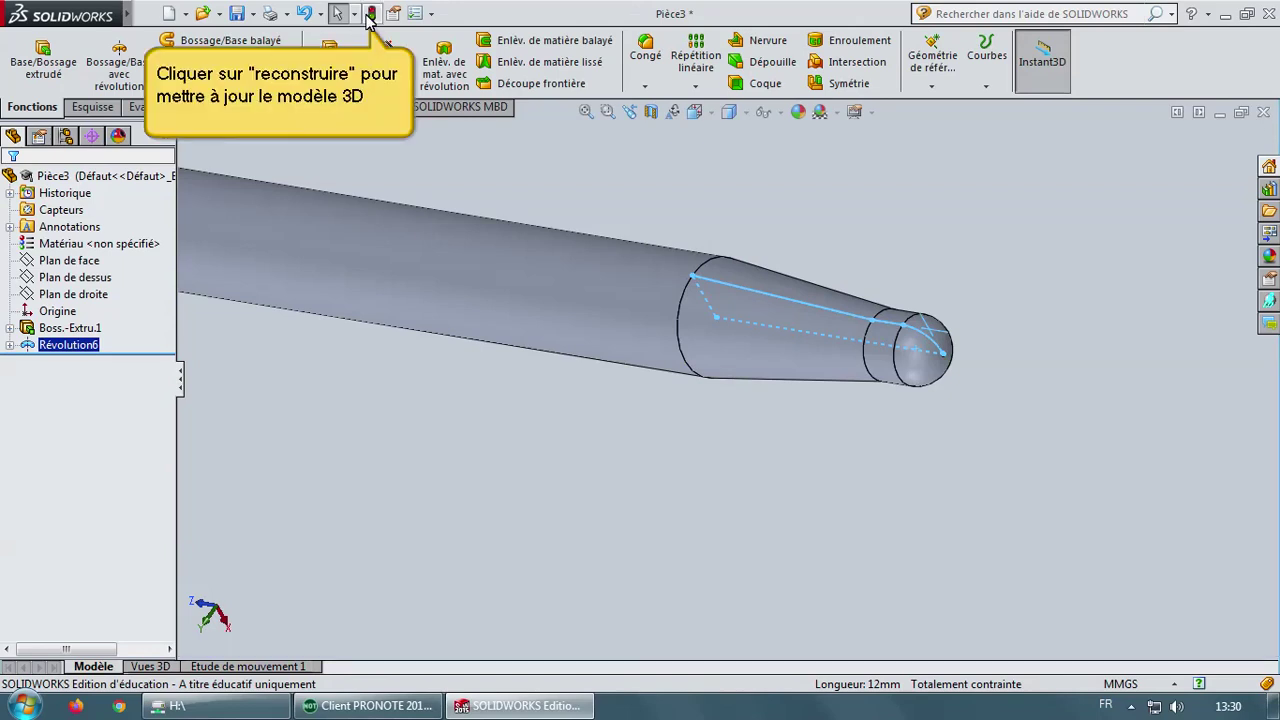
Rebuild the part, then orbit and zoom in on the cylinder's back end.
click(369, 14)
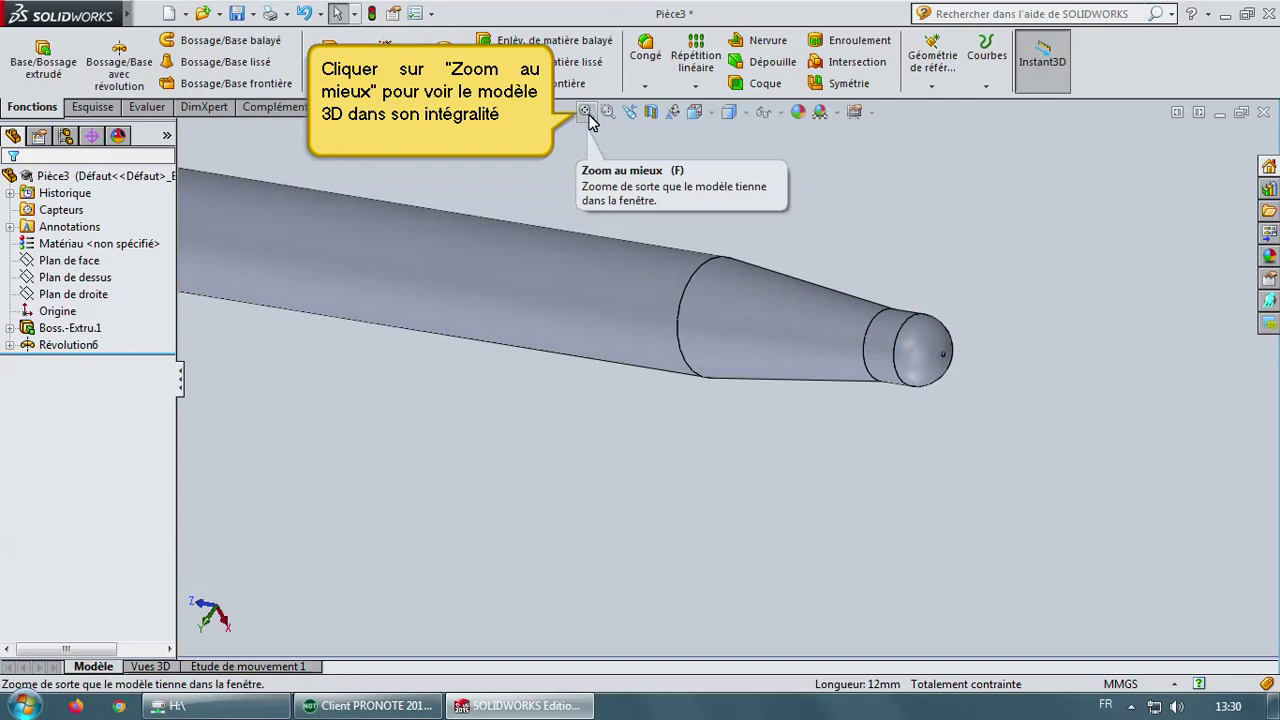
click(588, 114)
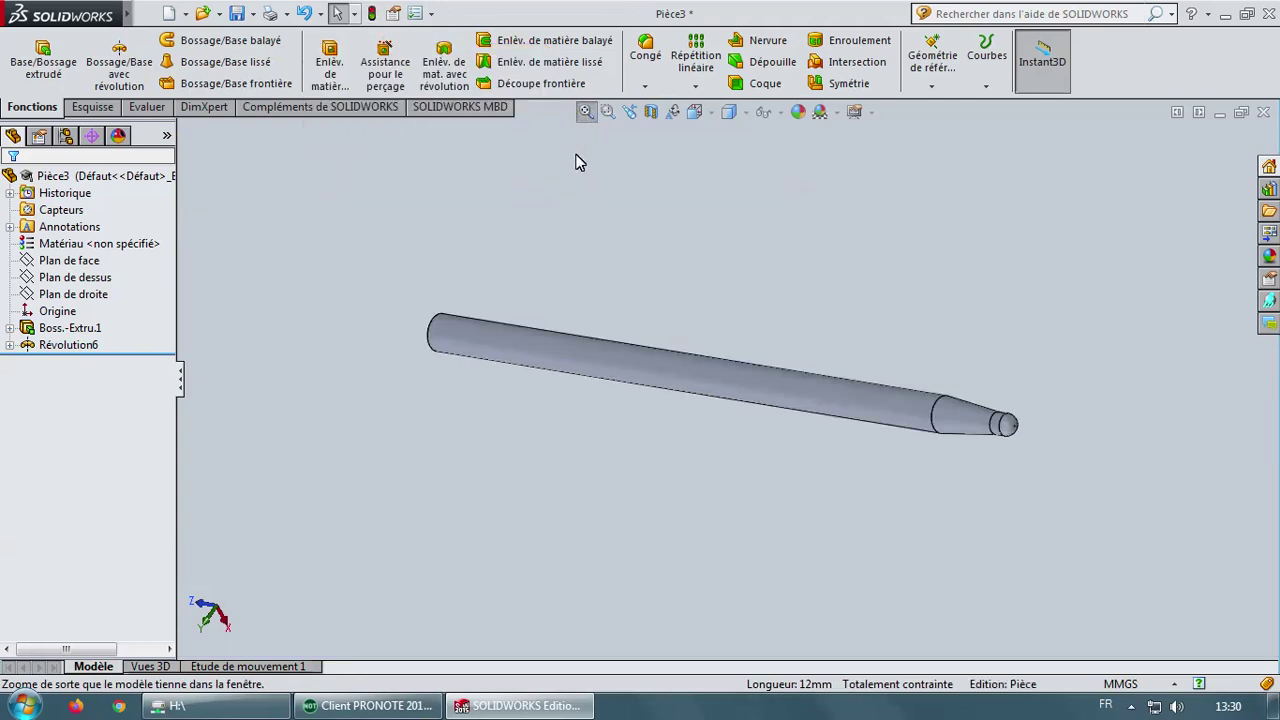
right_click(554, 290)
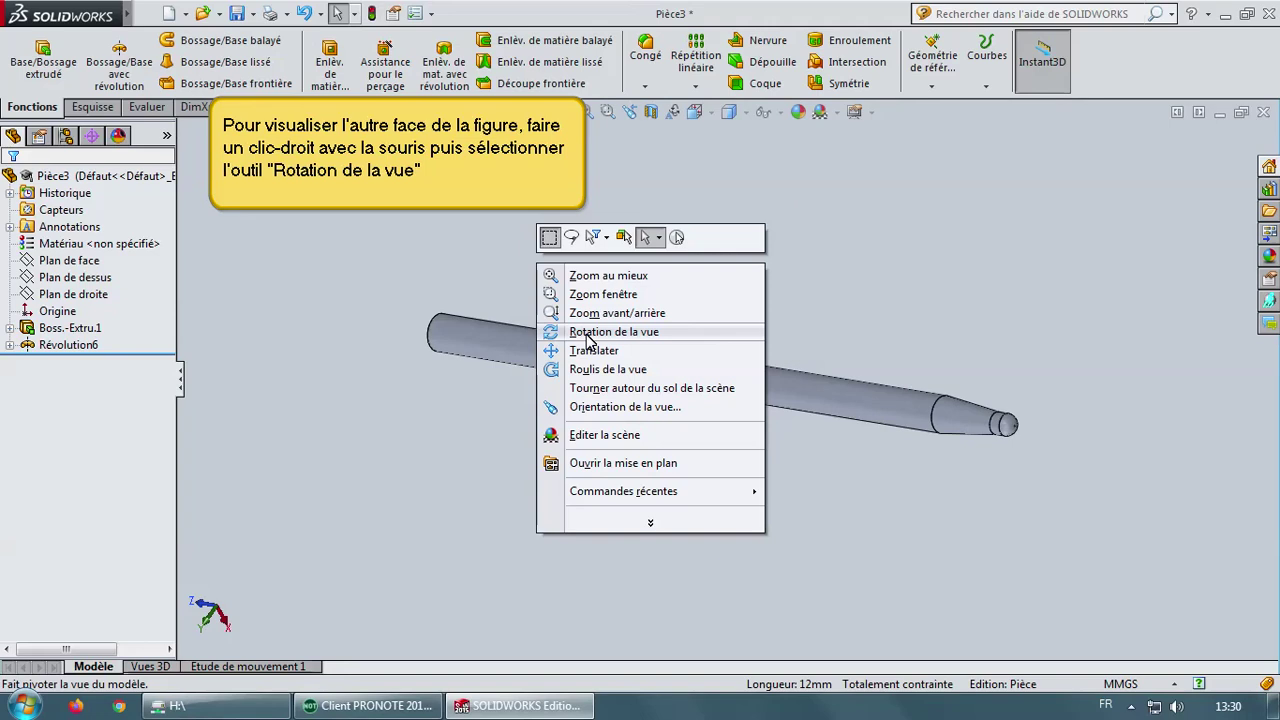
click(588, 336)
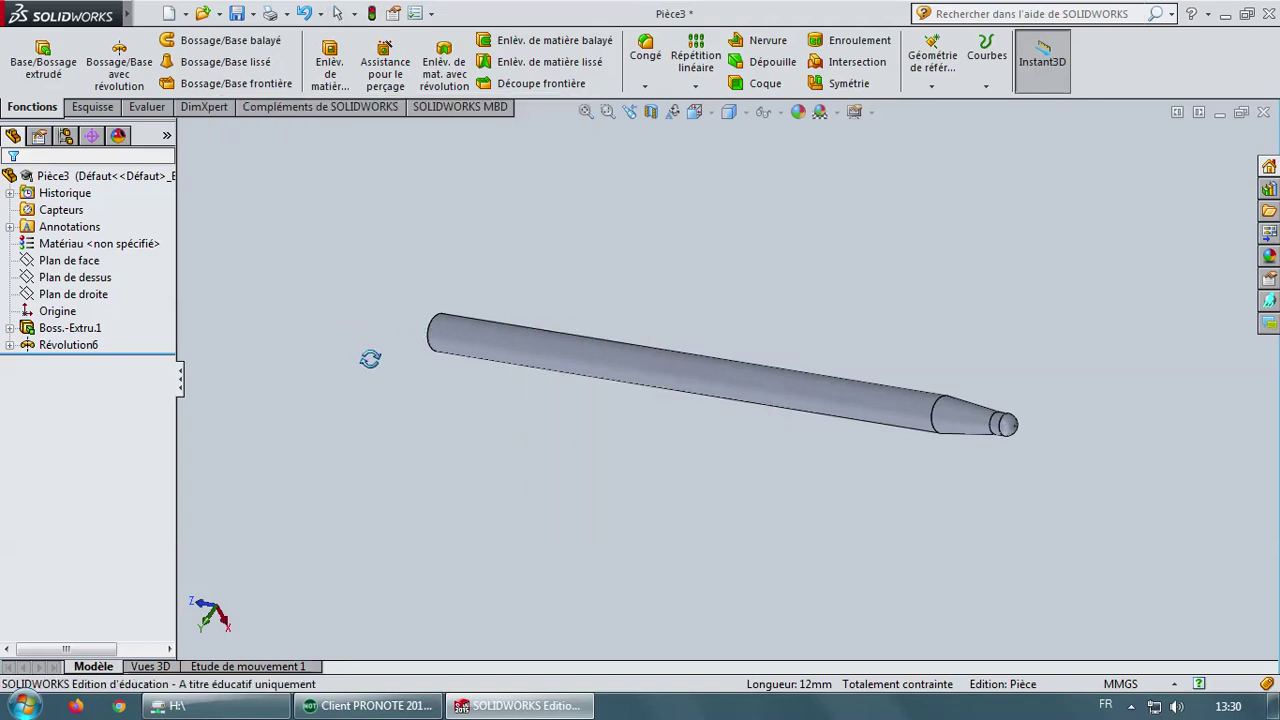
drag(370, 359, 471, 443)
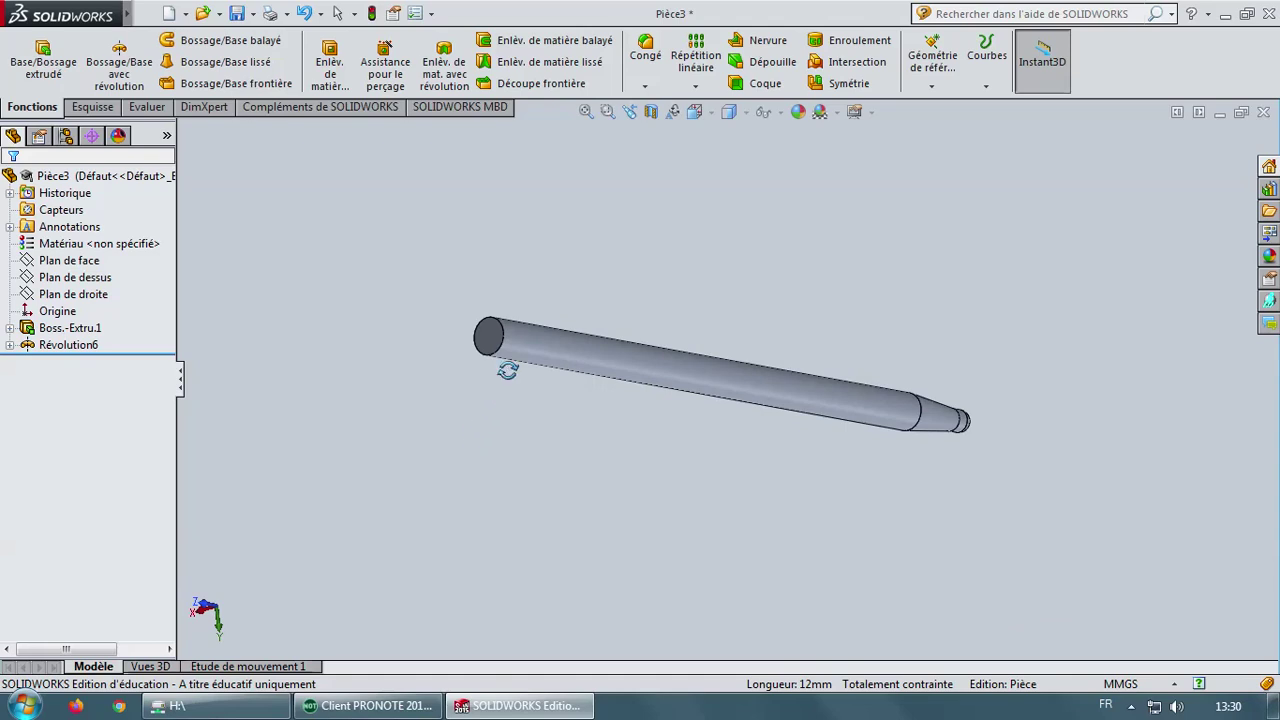
click(607, 113)
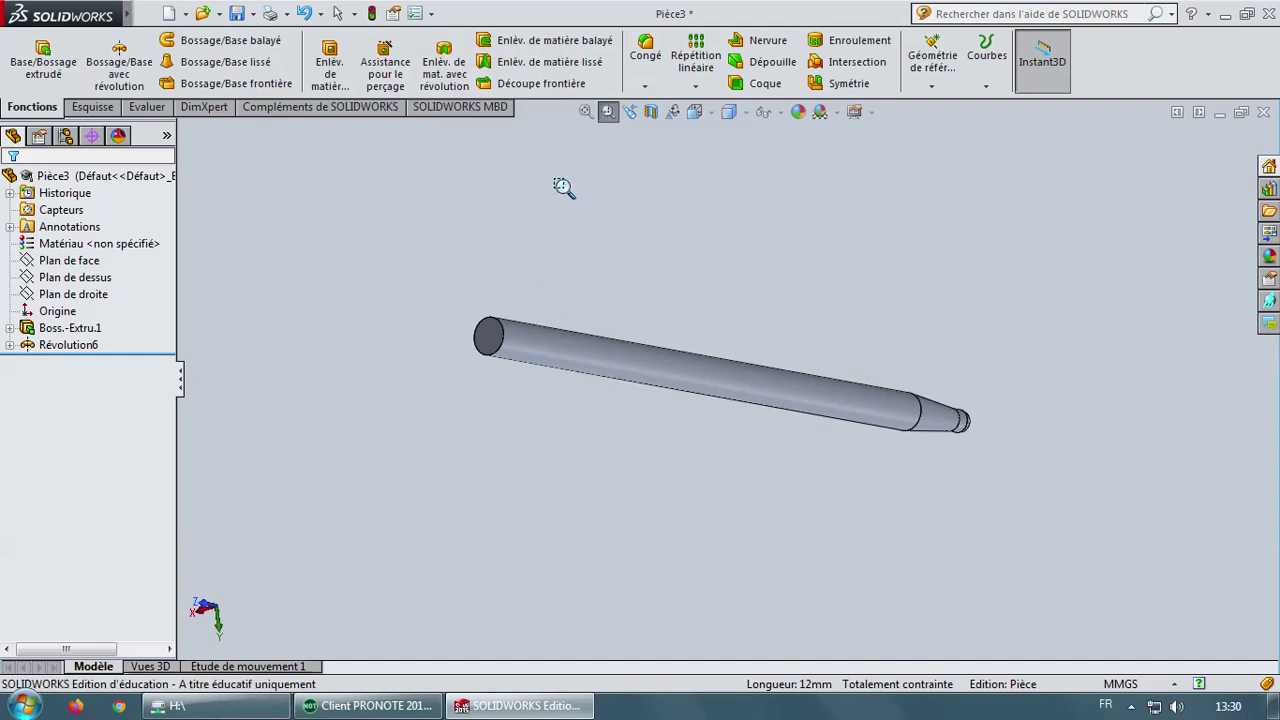
drag(443, 290, 584, 421)
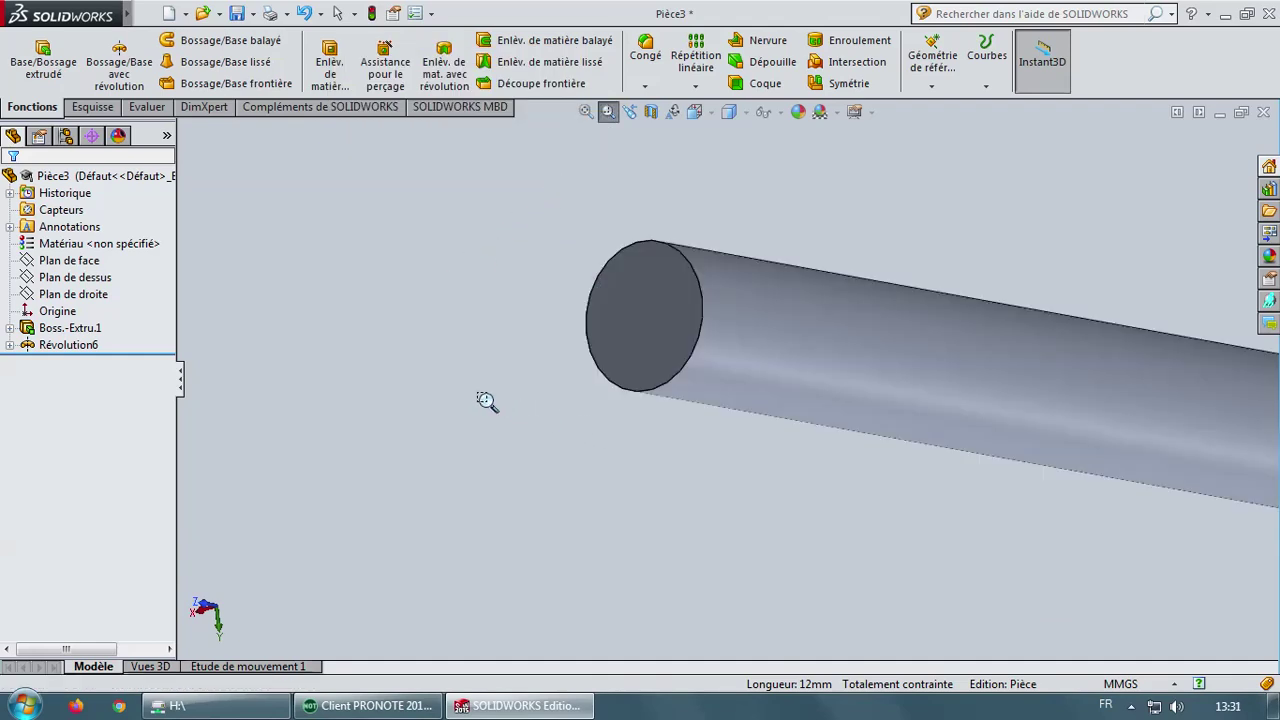
On the top plane, draw a corner rectangle straddling the cylinder's back end from an edge point.
click(80, 280)
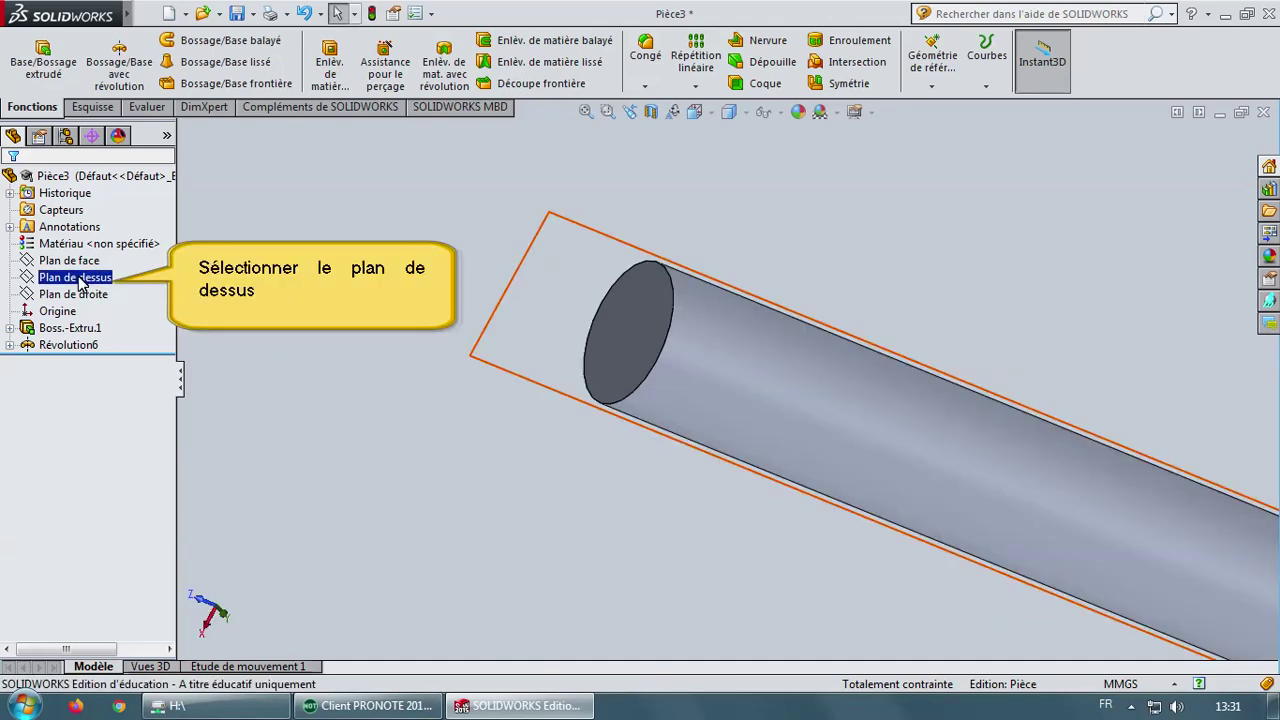
click(80, 281)
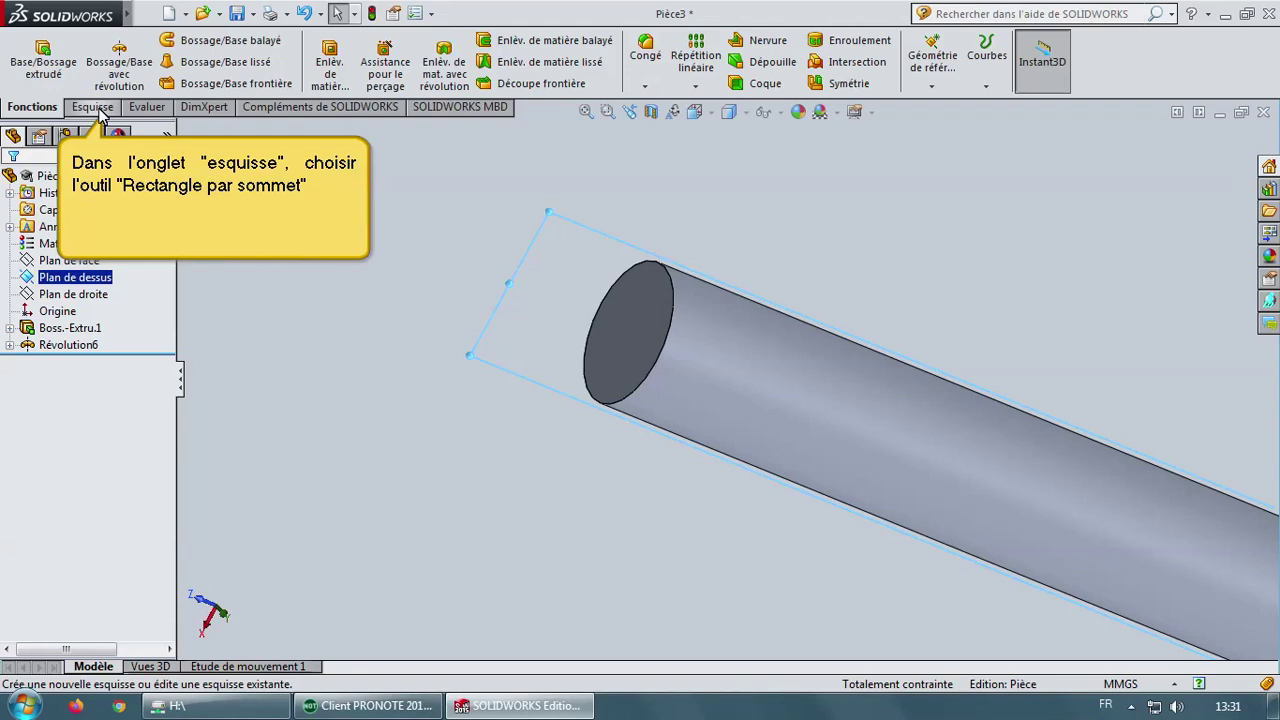
click(100, 112)
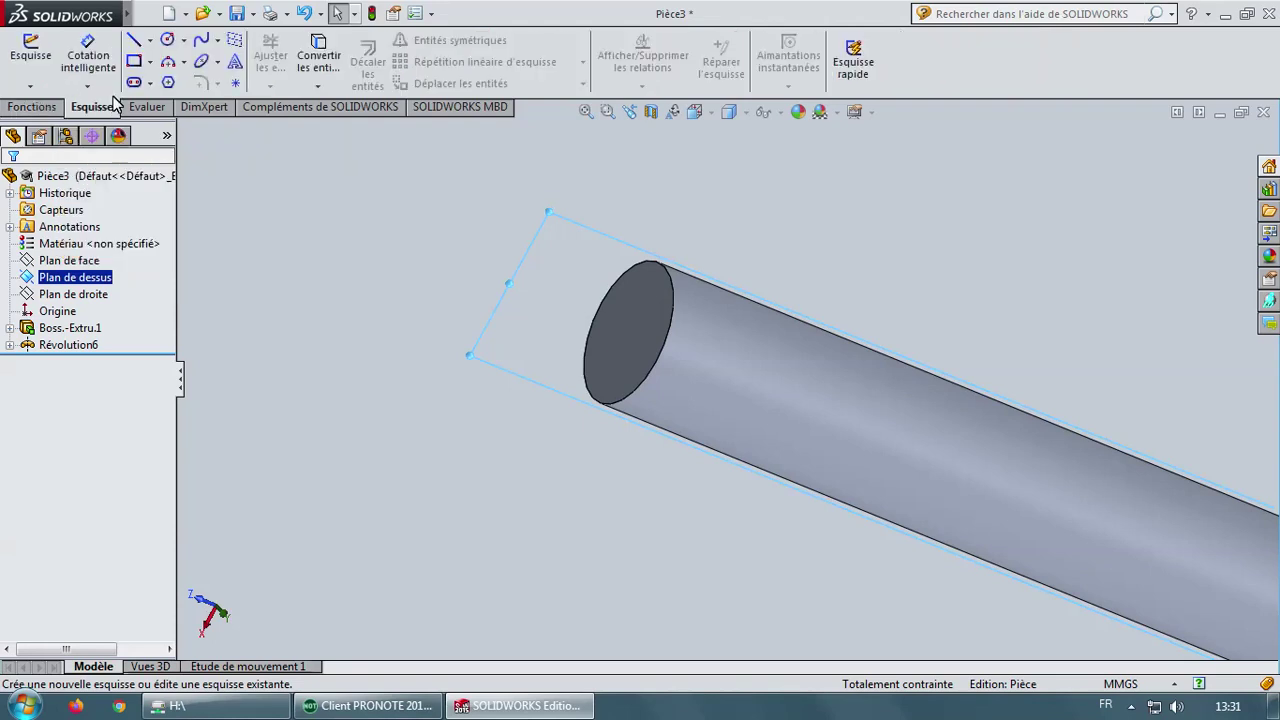
click(150, 61)
click(172, 86)
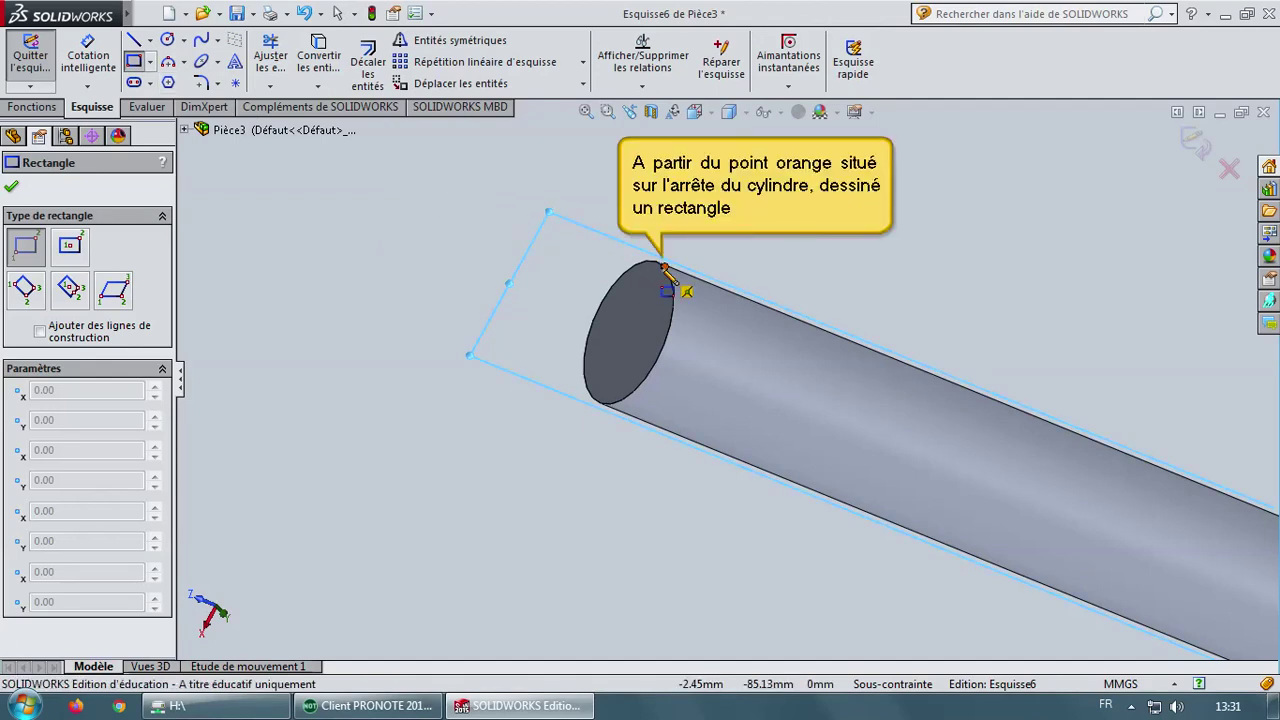
click(663, 267)
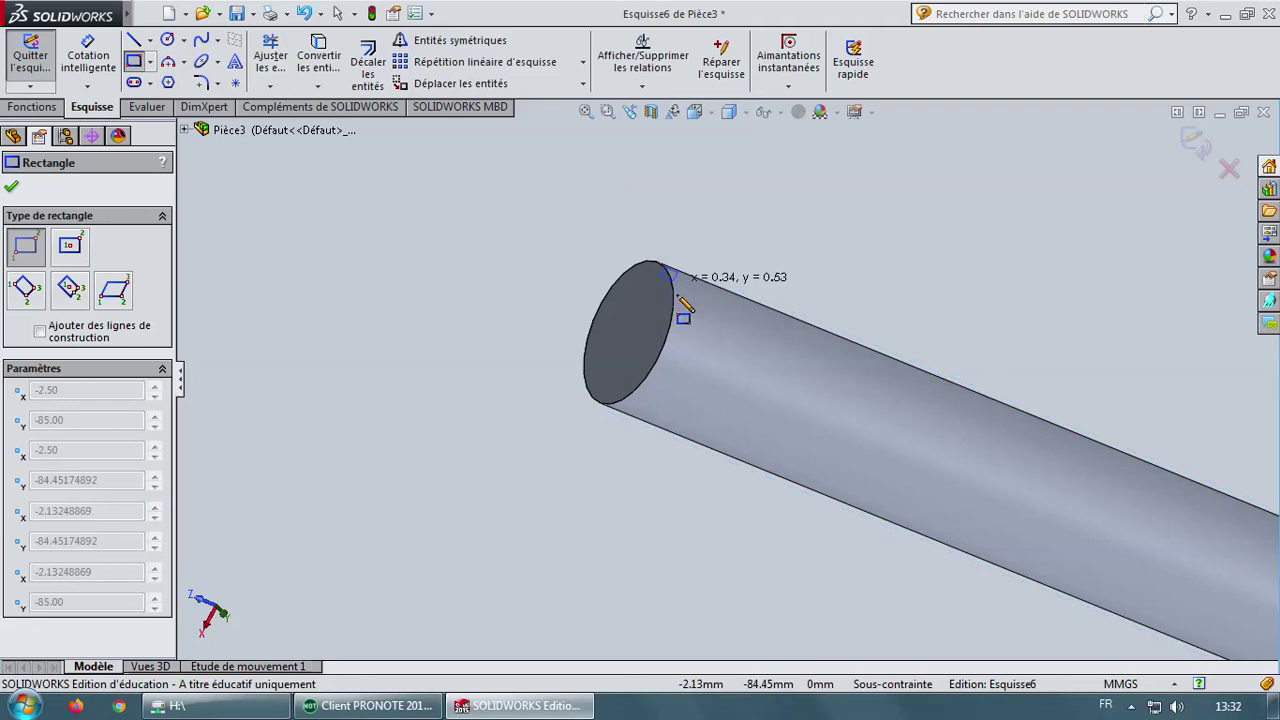
click(824, 545)
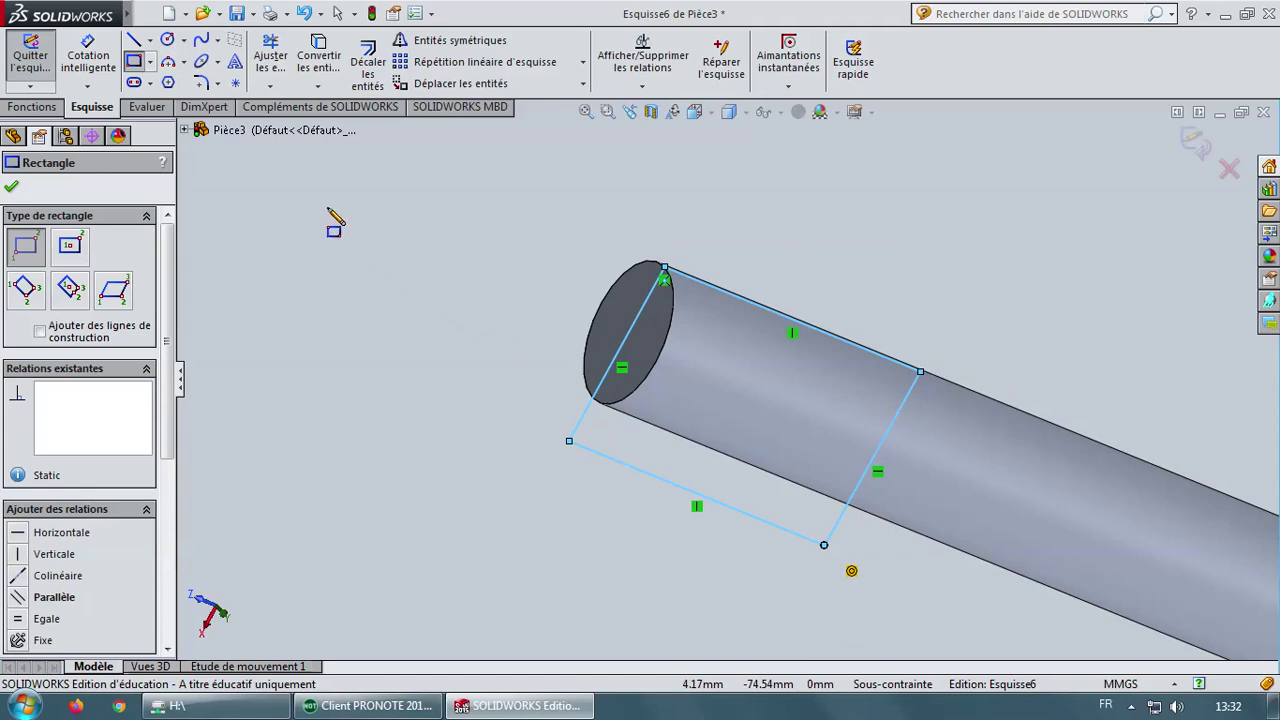
click(95, 58)
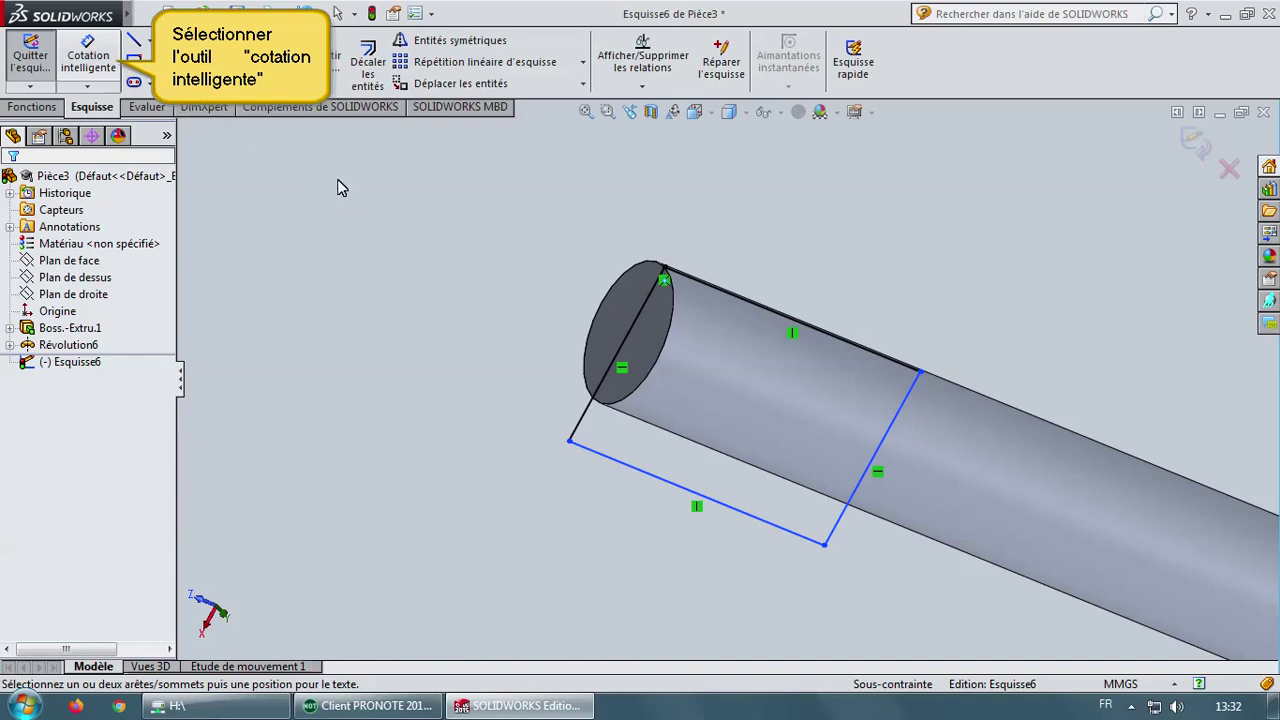
Dimension the rectangle's left side to 7 mm and its bottom side to 11 mm.
click(633, 340)
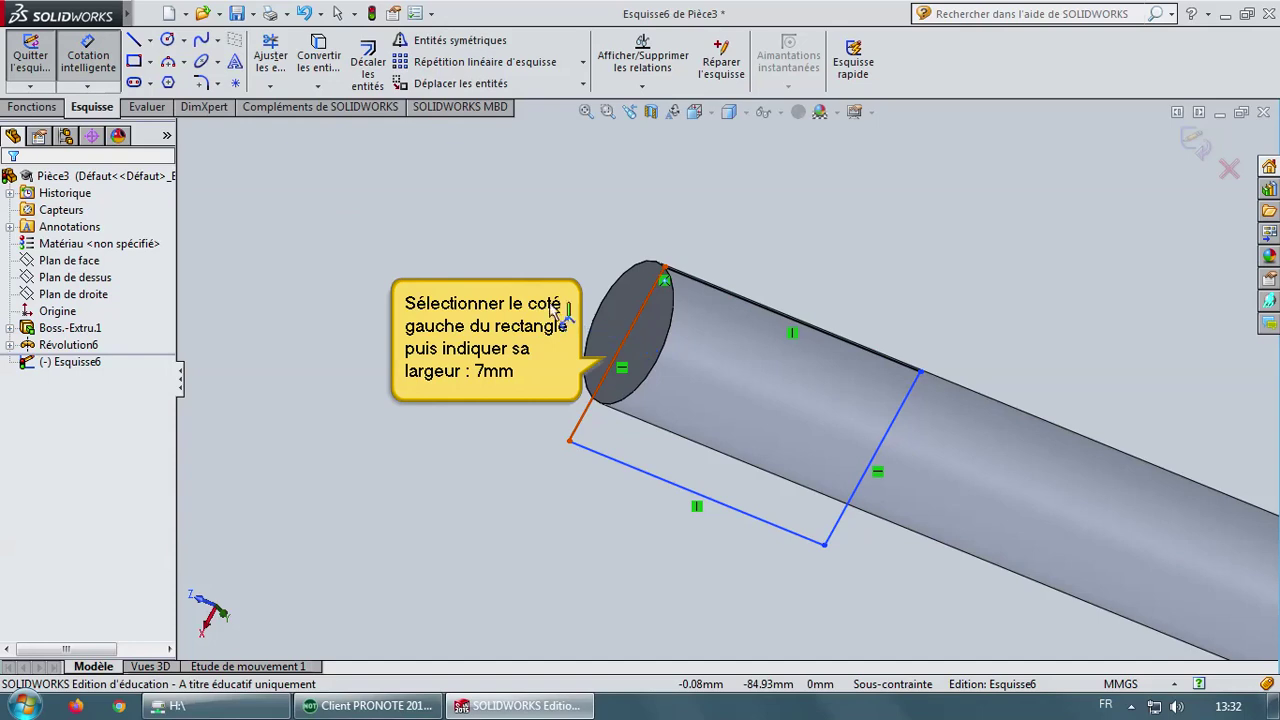
click(556, 316)
text(7)
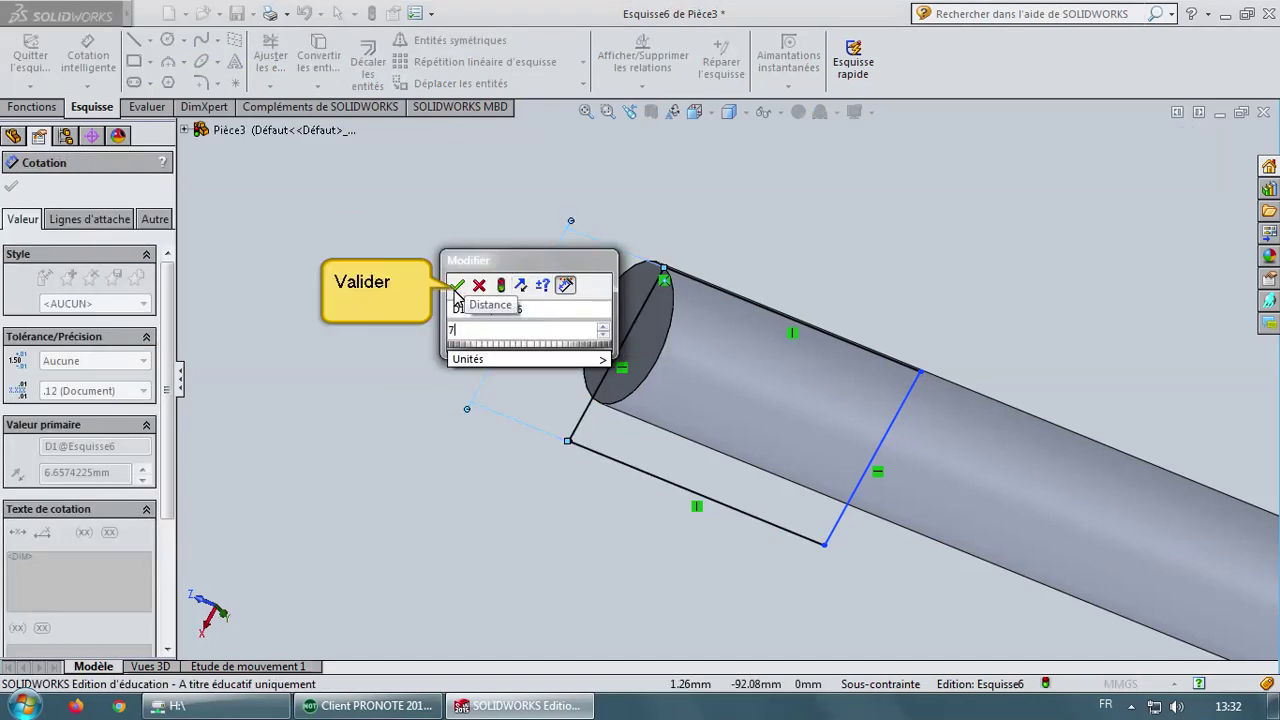
click(457, 286)
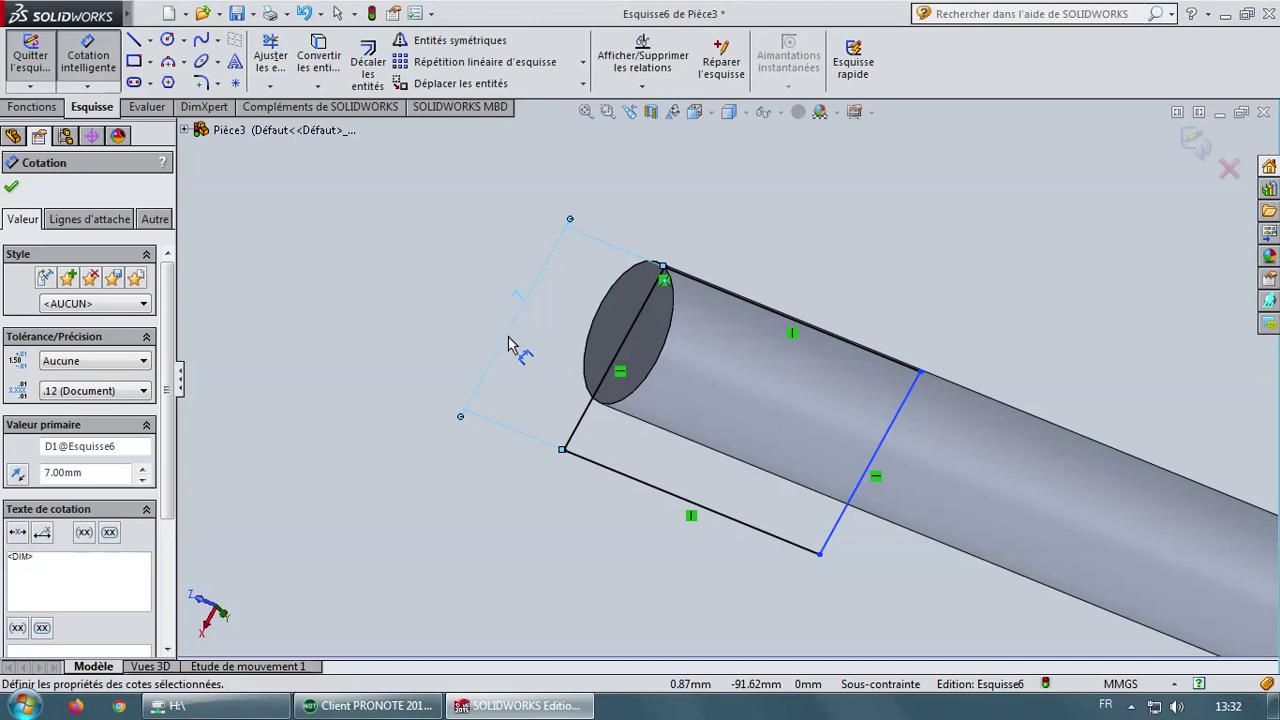
click(706, 516)
click(663, 551)
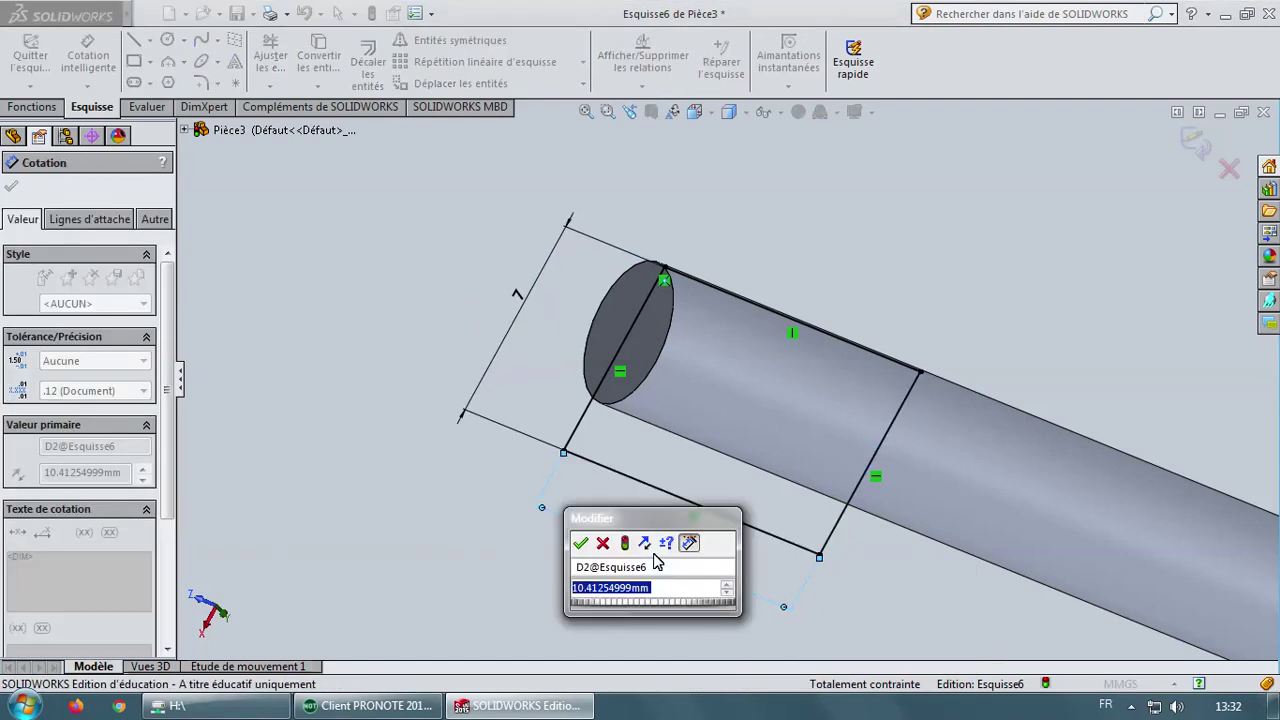
text(11)
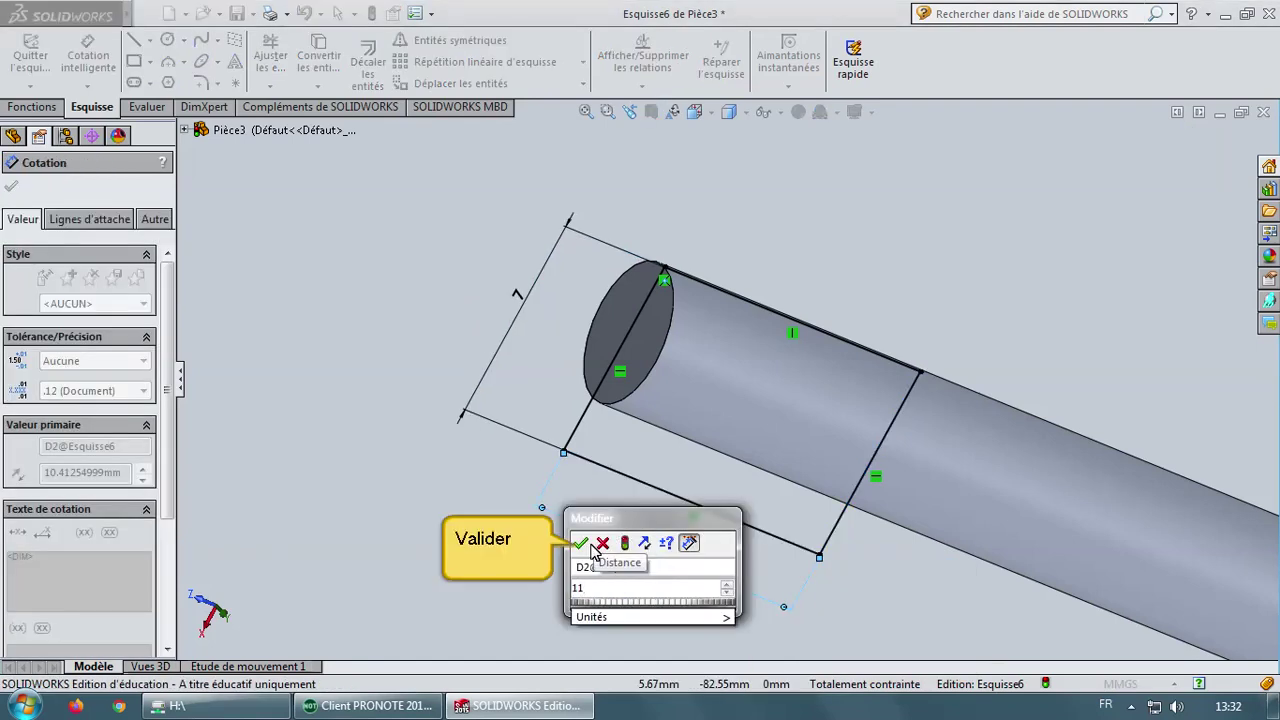
click(584, 545)
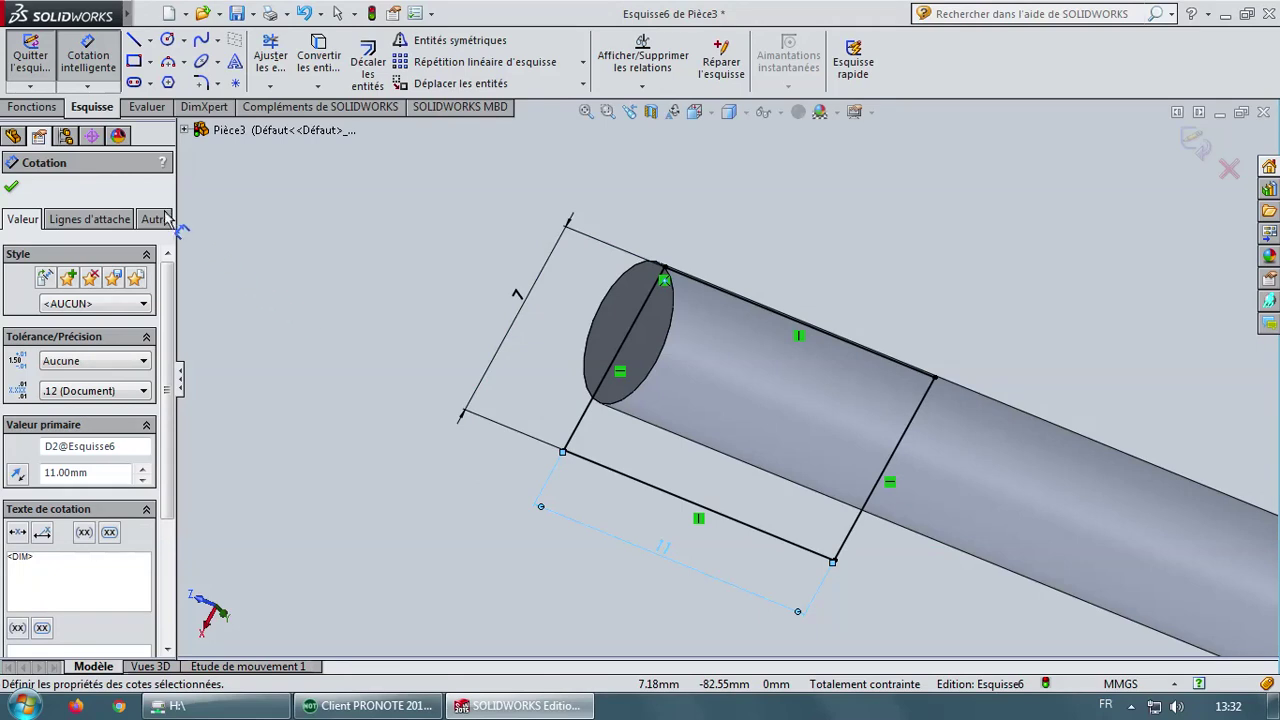
click(44, 110)
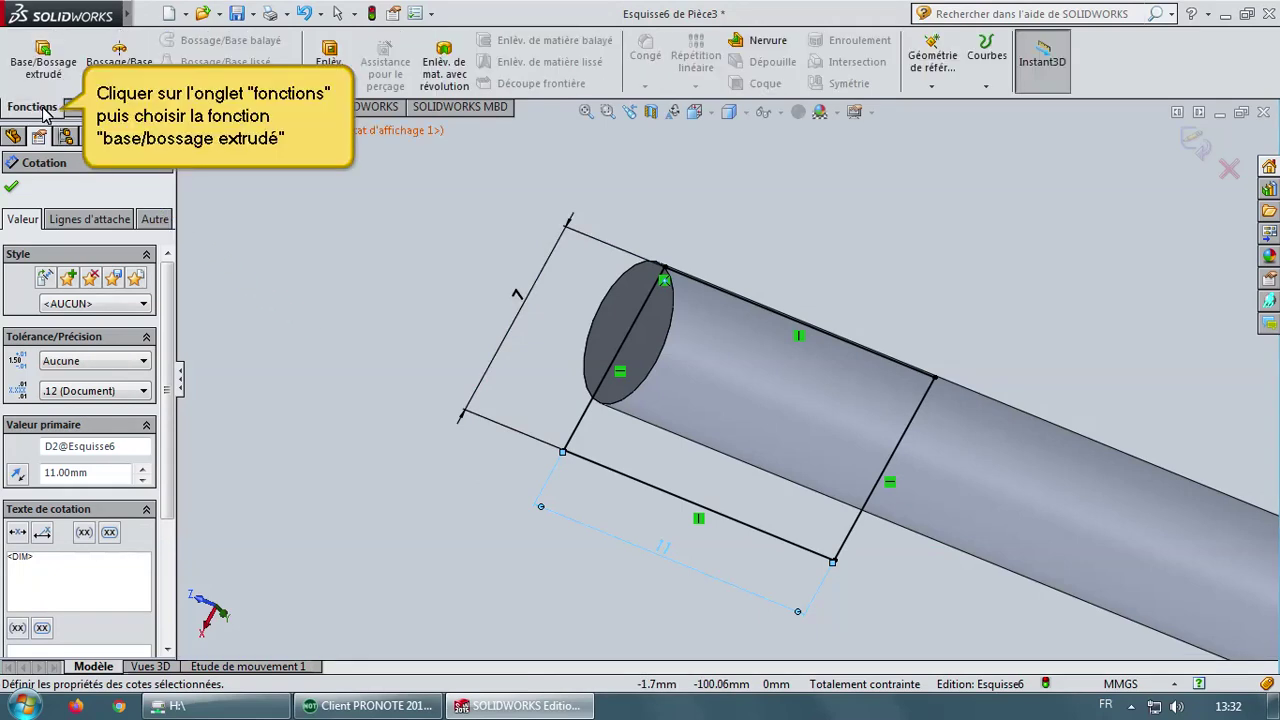
Extrude the rectangle sketch 5 mm with the Plan milieu (mid-plane) end condition.
click(43, 57)
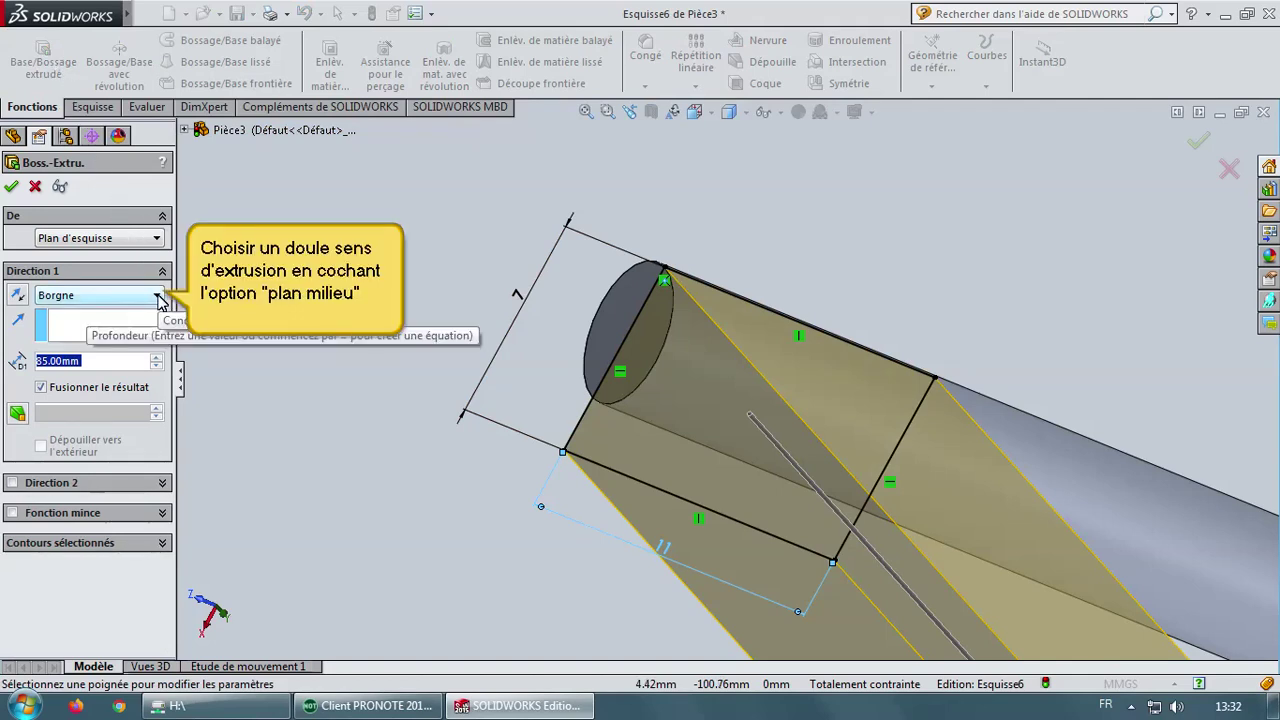
click(158, 297)
click(110, 388)
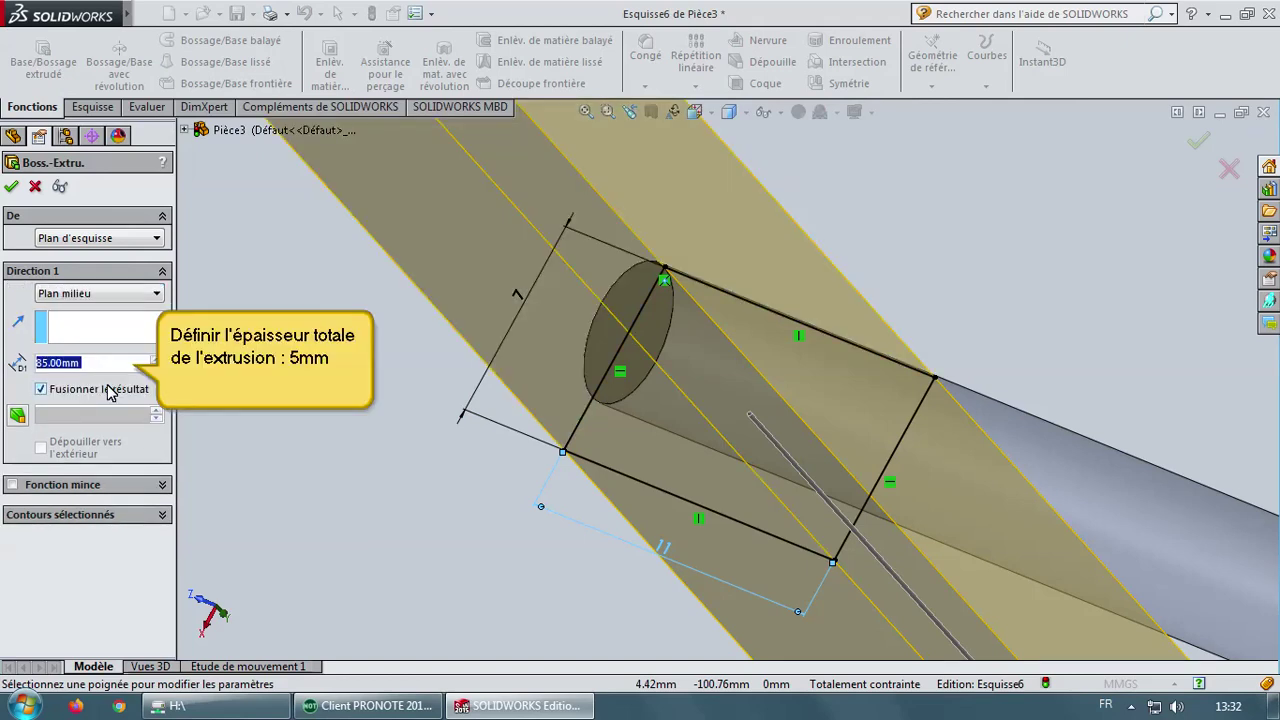
click(120, 363)
double_click(120, 363)
text(5)
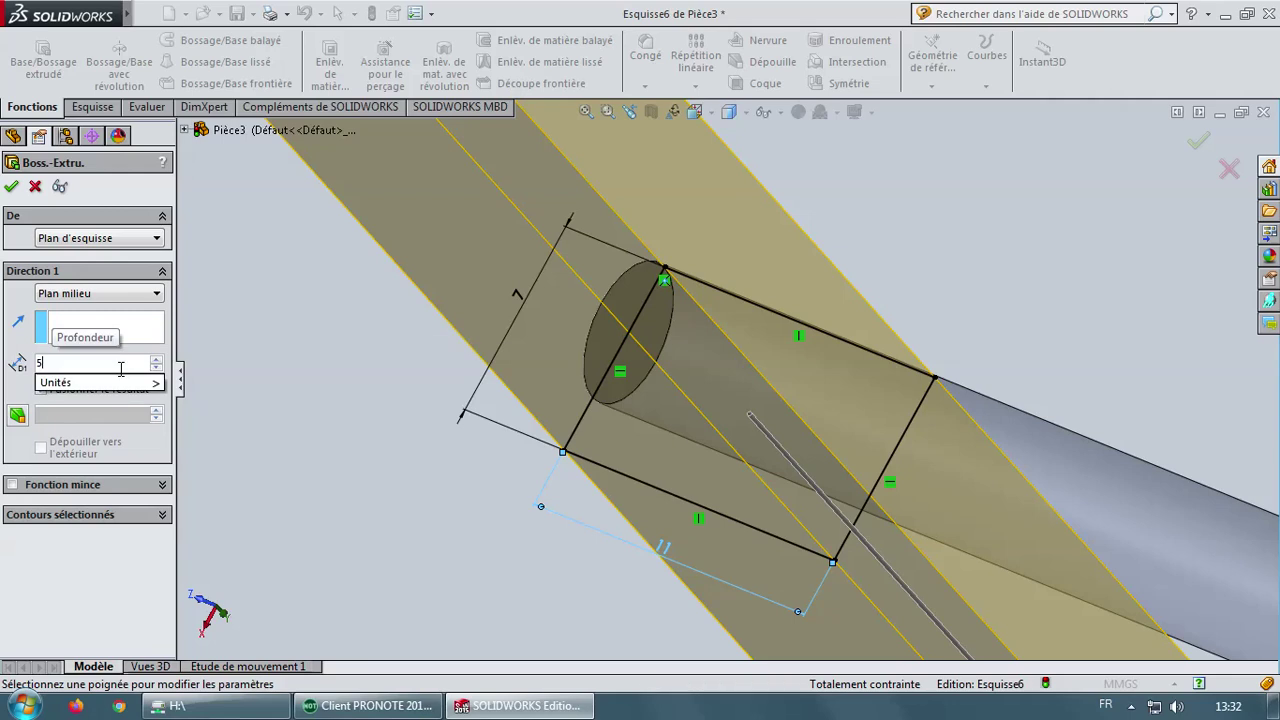
key(Return)
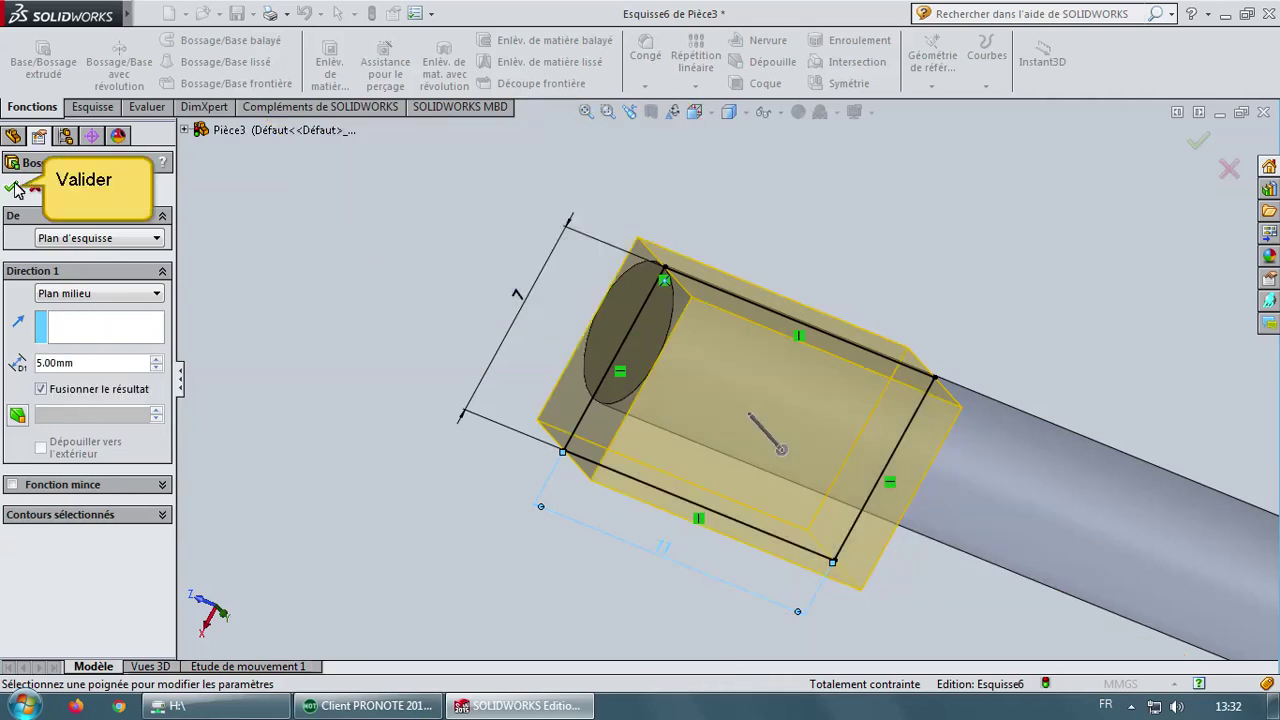
click(15, 187)
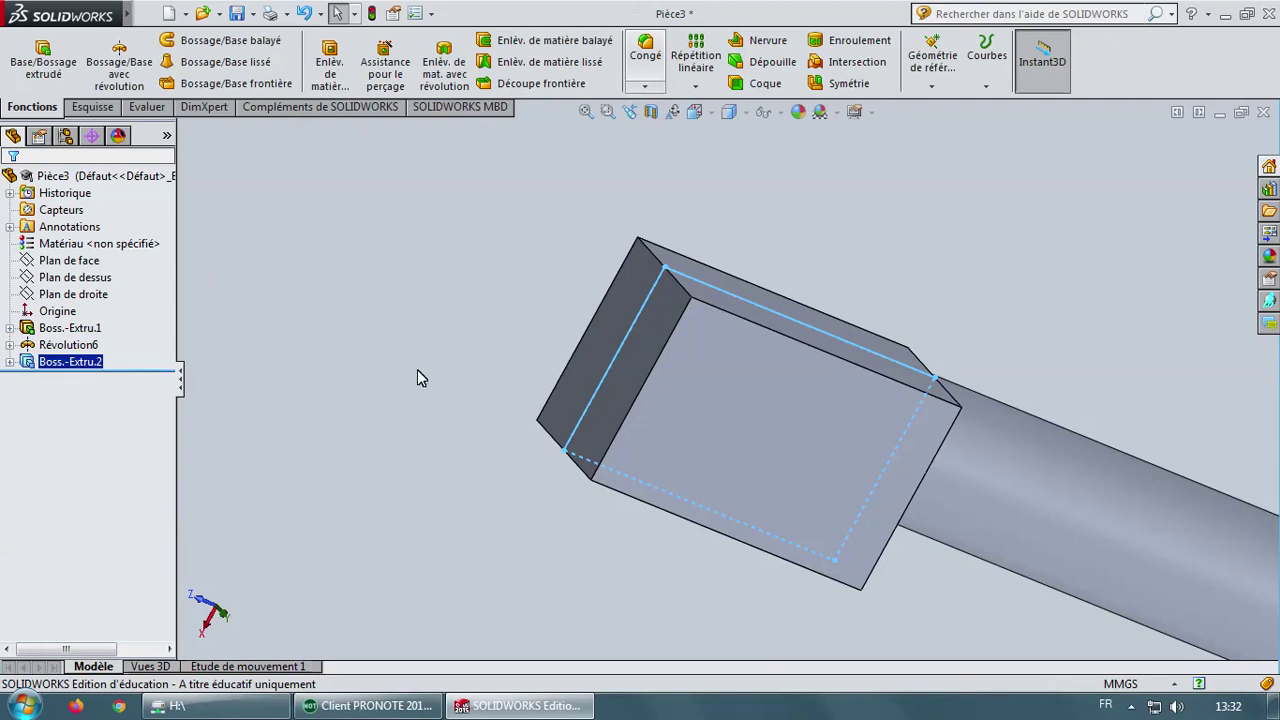
Apply a 5 mm fillet to the block's short back edge.
click(549, 440)
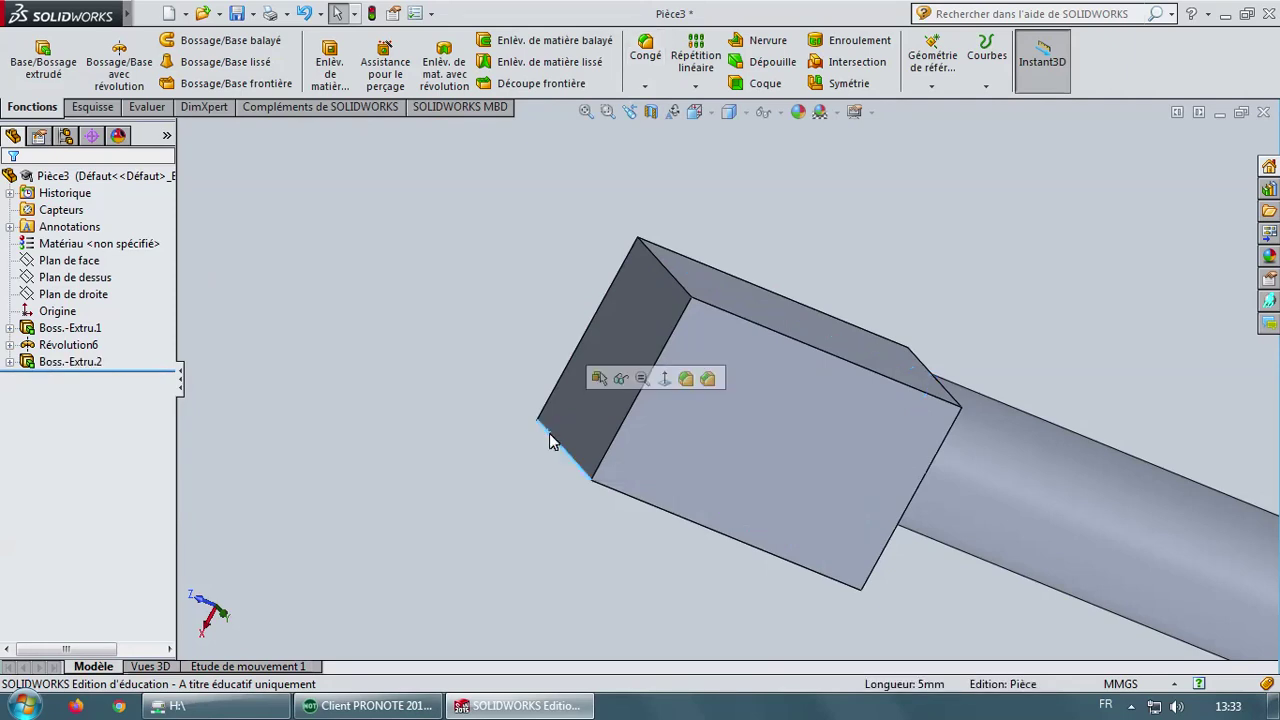
click(646, 50)
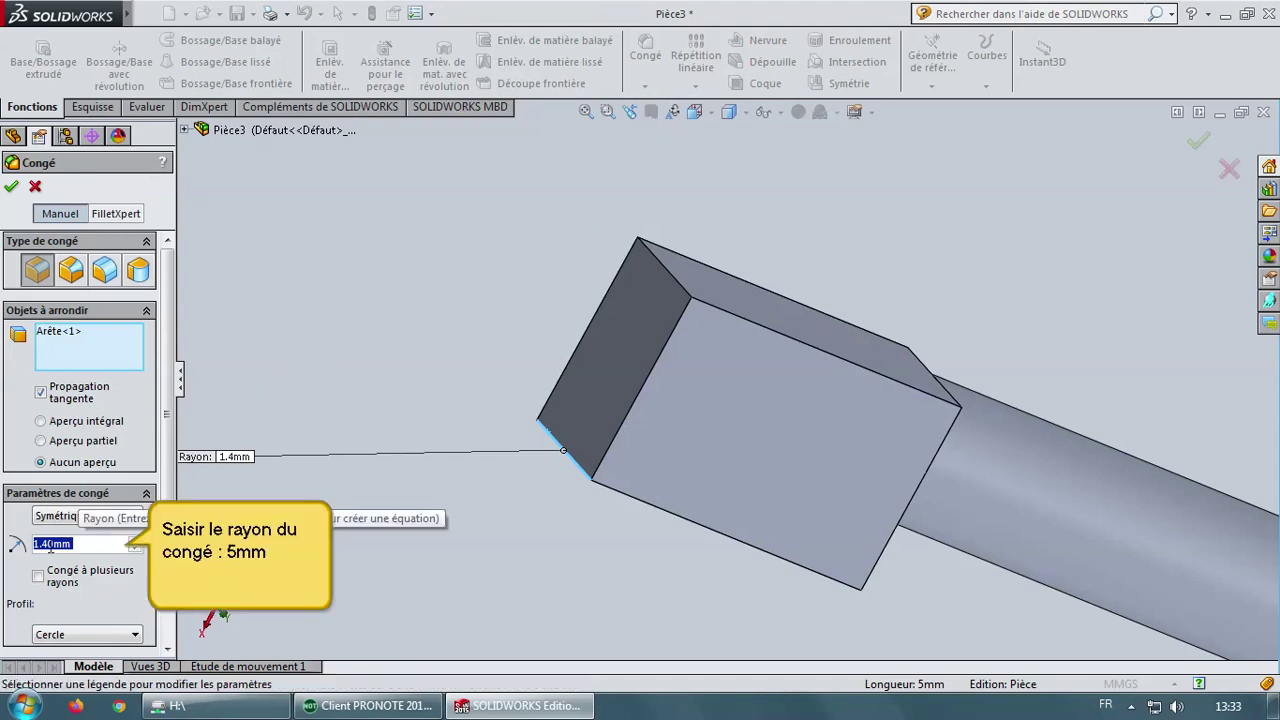
text(5)
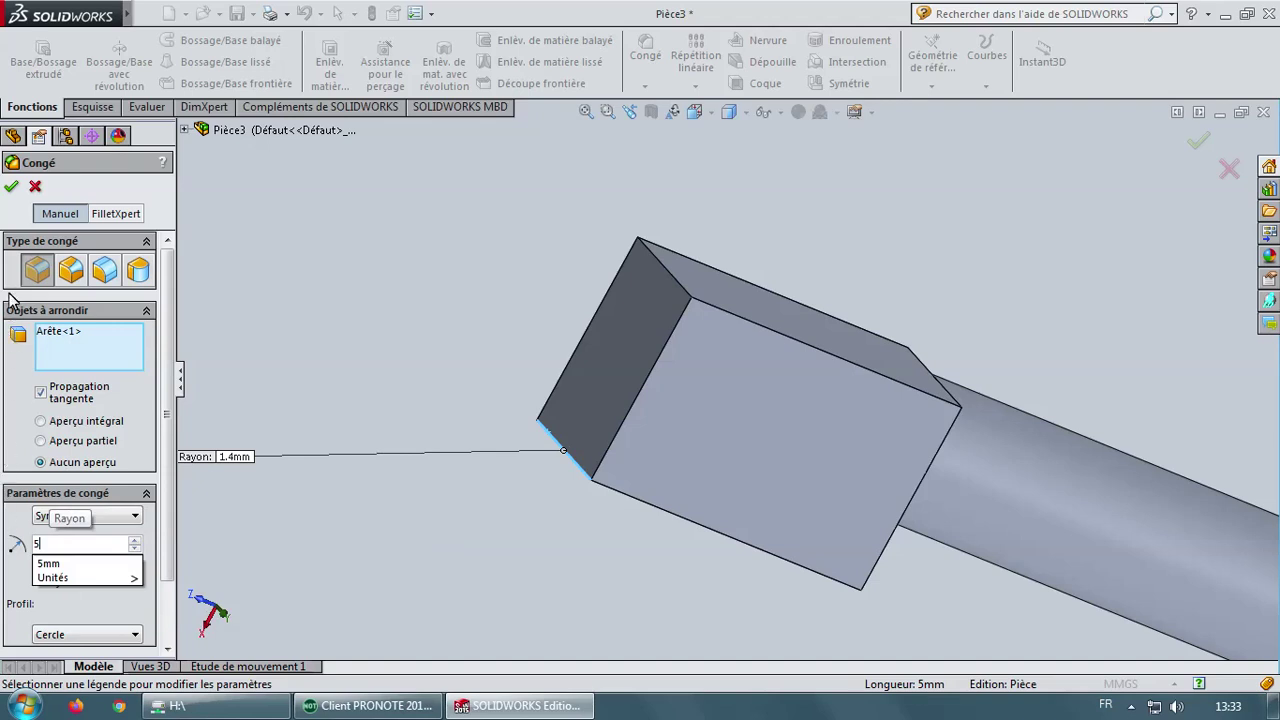
click(12, 189)
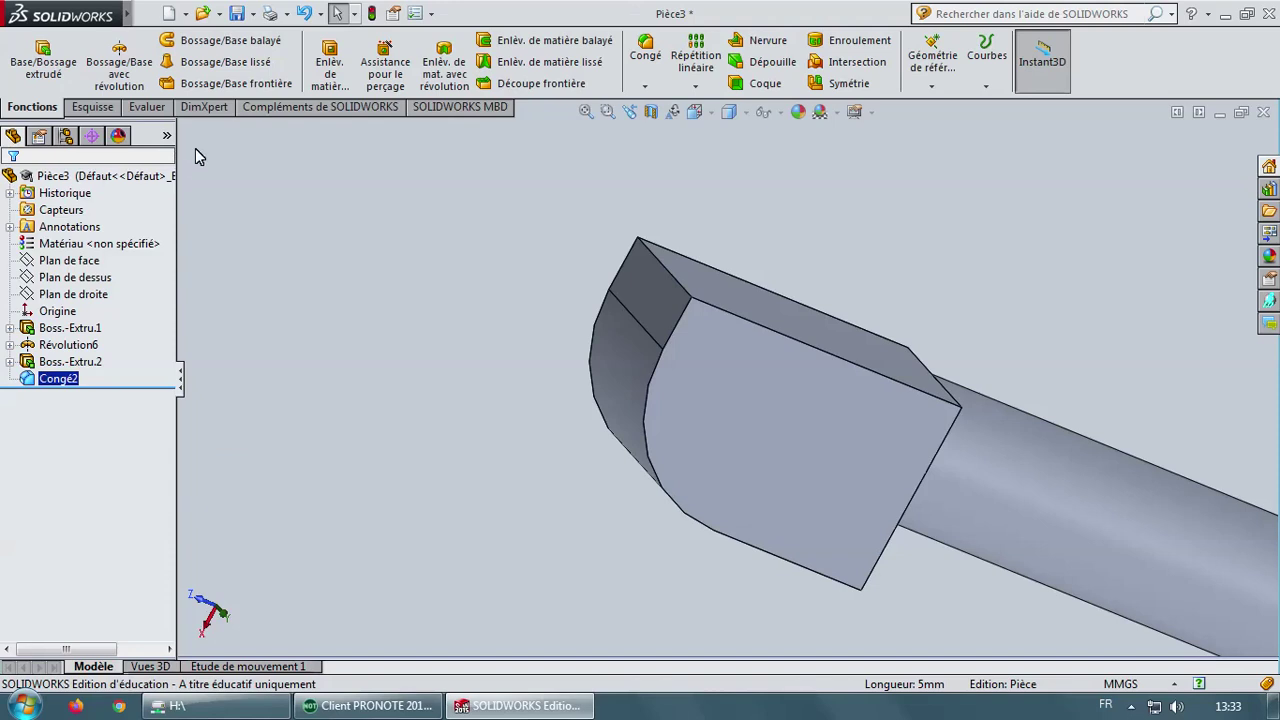
Fillet both long top edges of the block with a 2.5 mm radius.
click(645, 63)
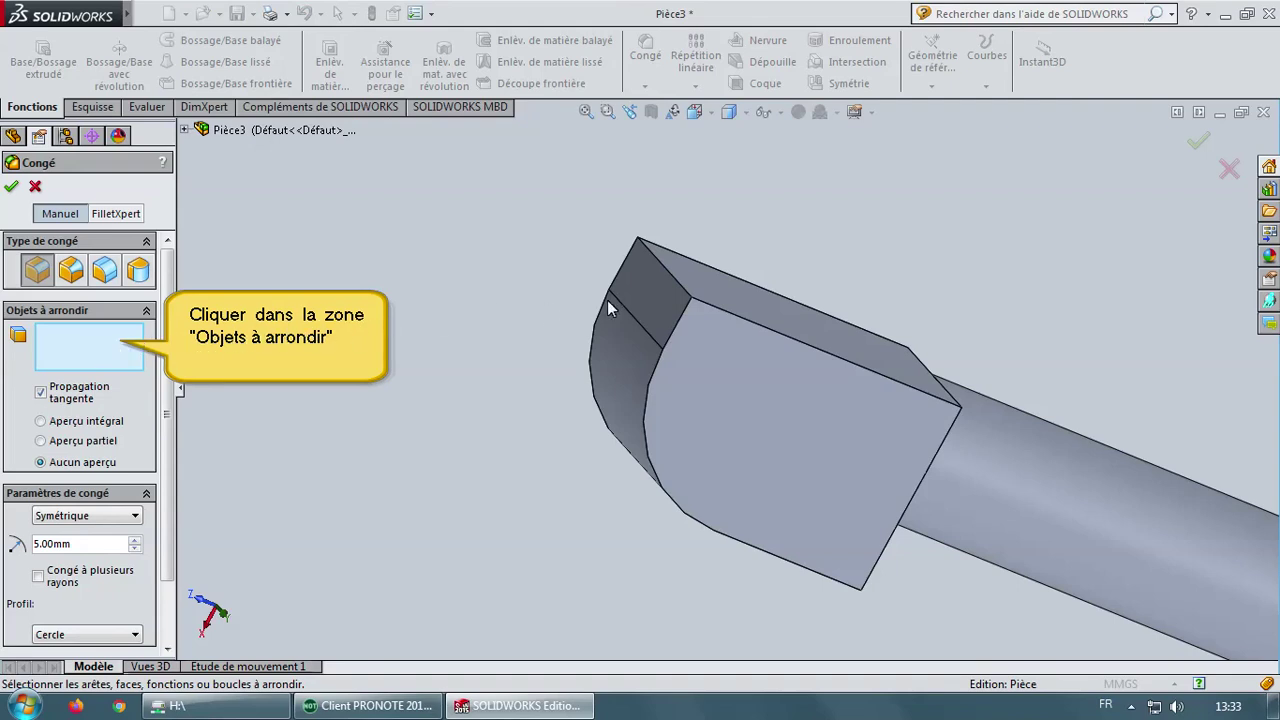
click(764, 287)
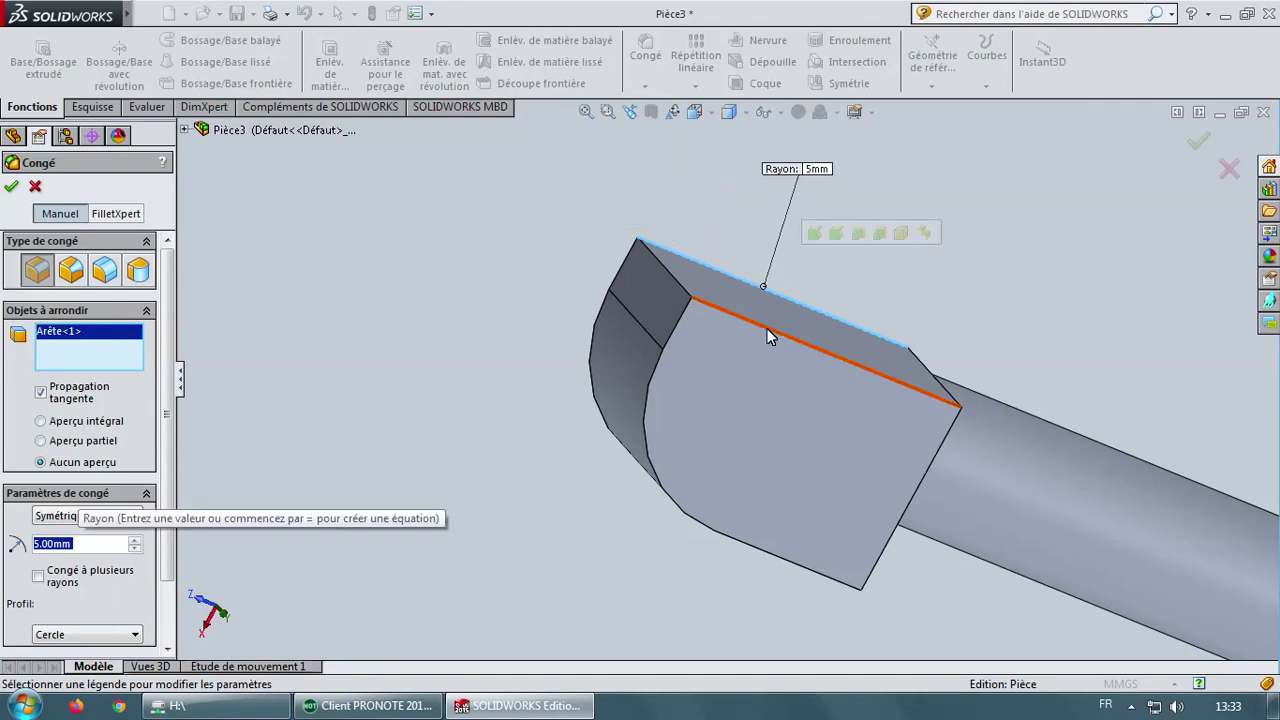
click(770, 336)
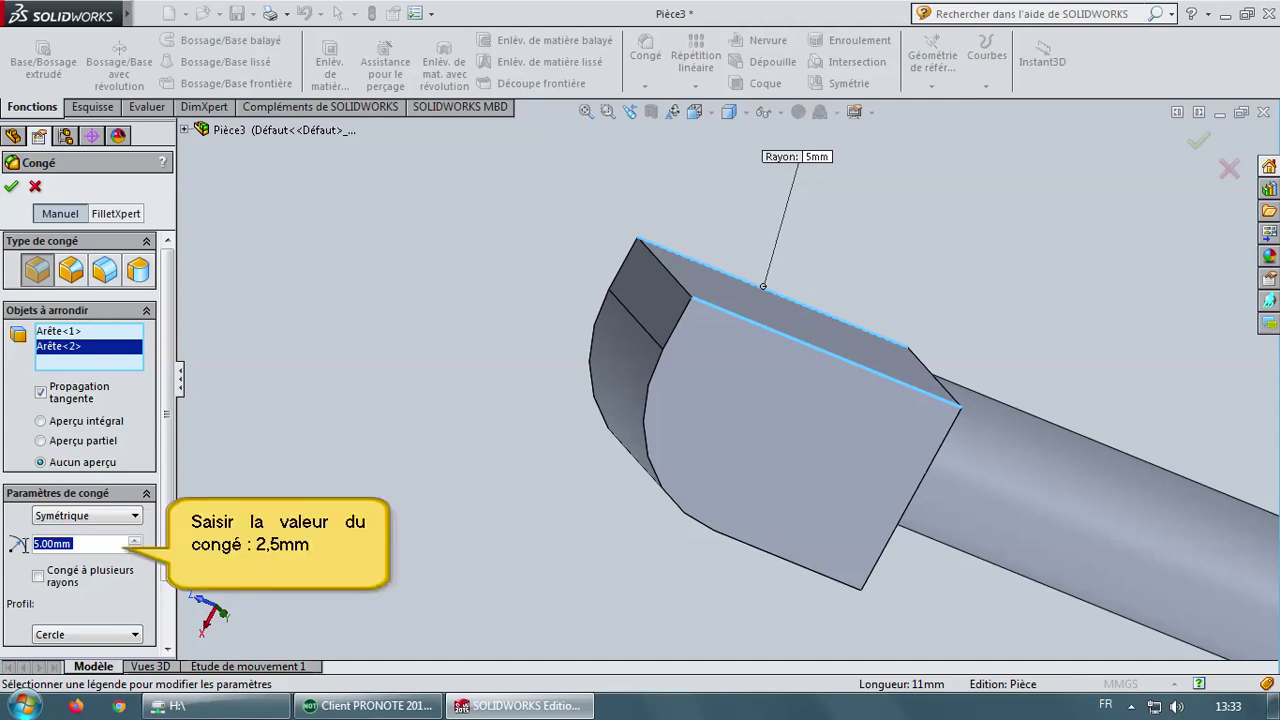
text(2.5)
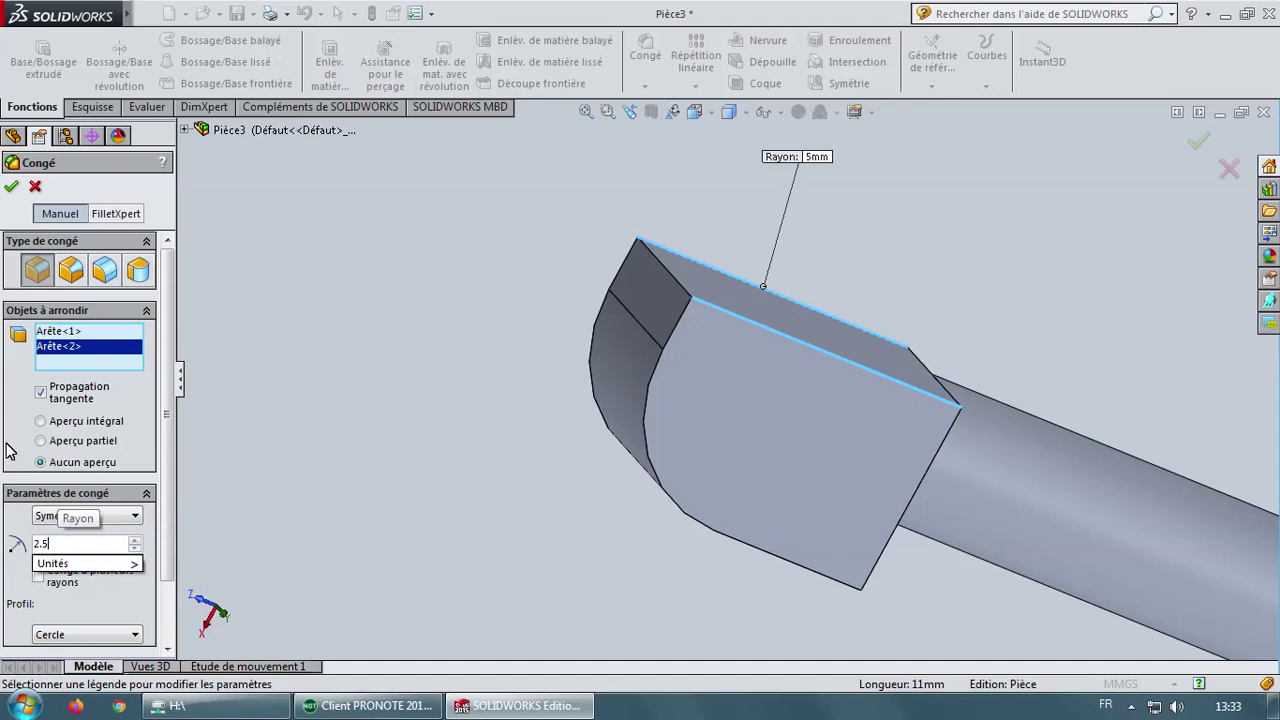
click(13, 190)
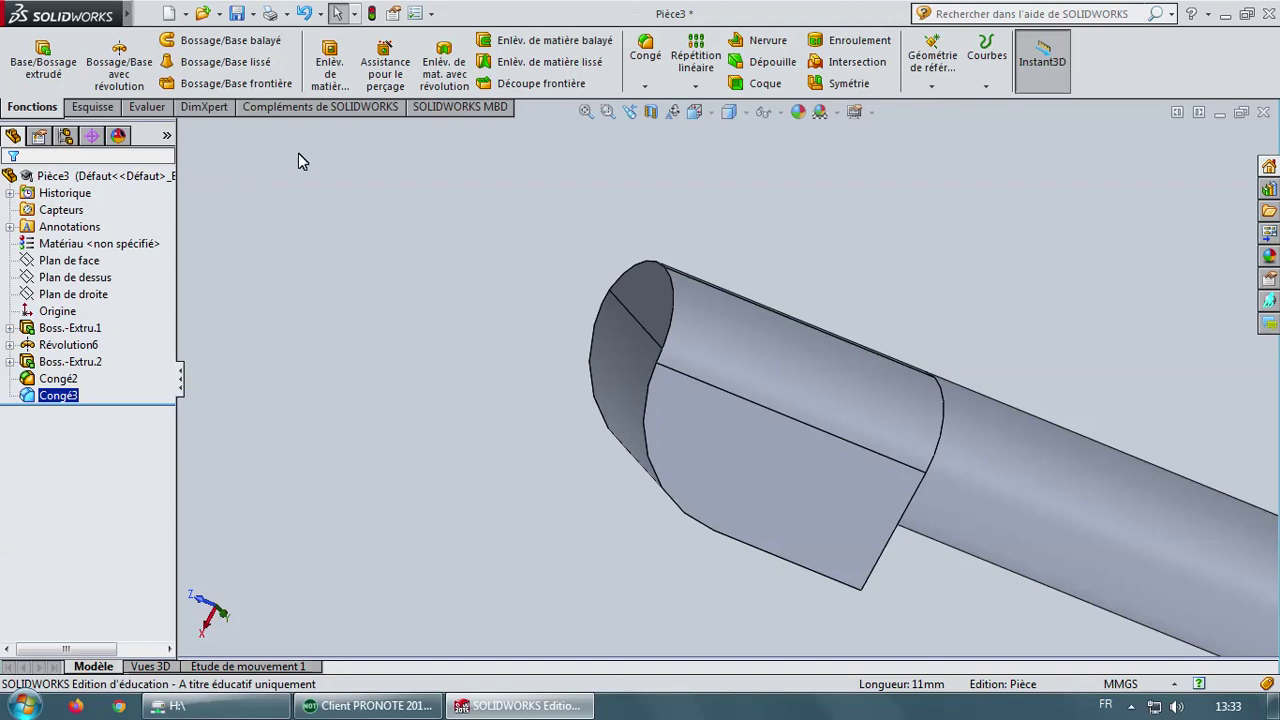
Fit the stylus in view, orbit it so the tip points down-left, and rebuild.
click(587, 112)
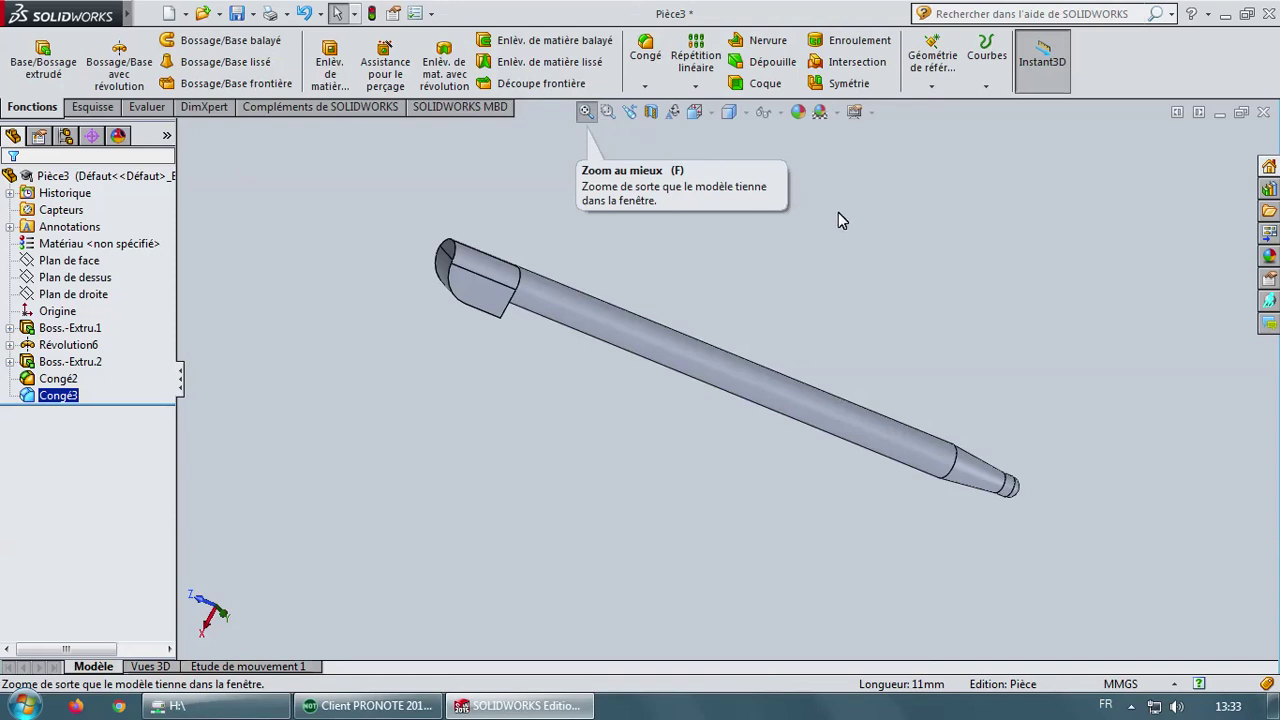
right_click(887, 234)
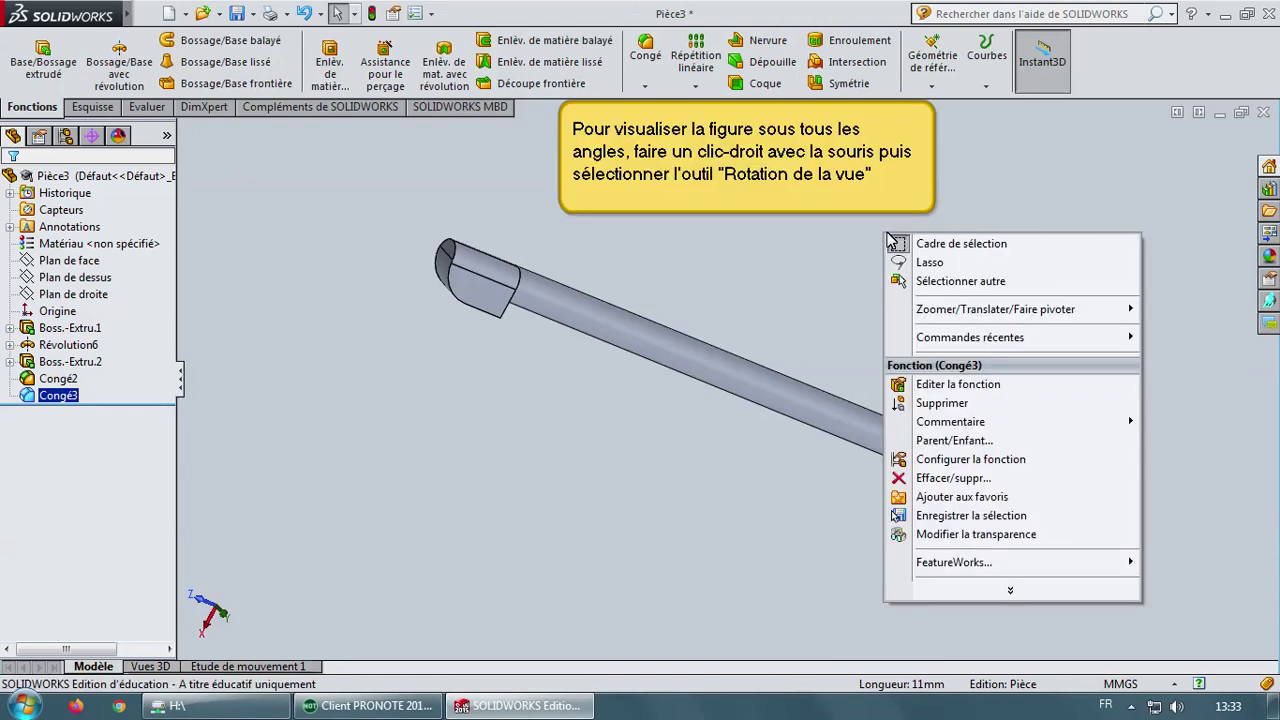
mouse_move(995, 309)
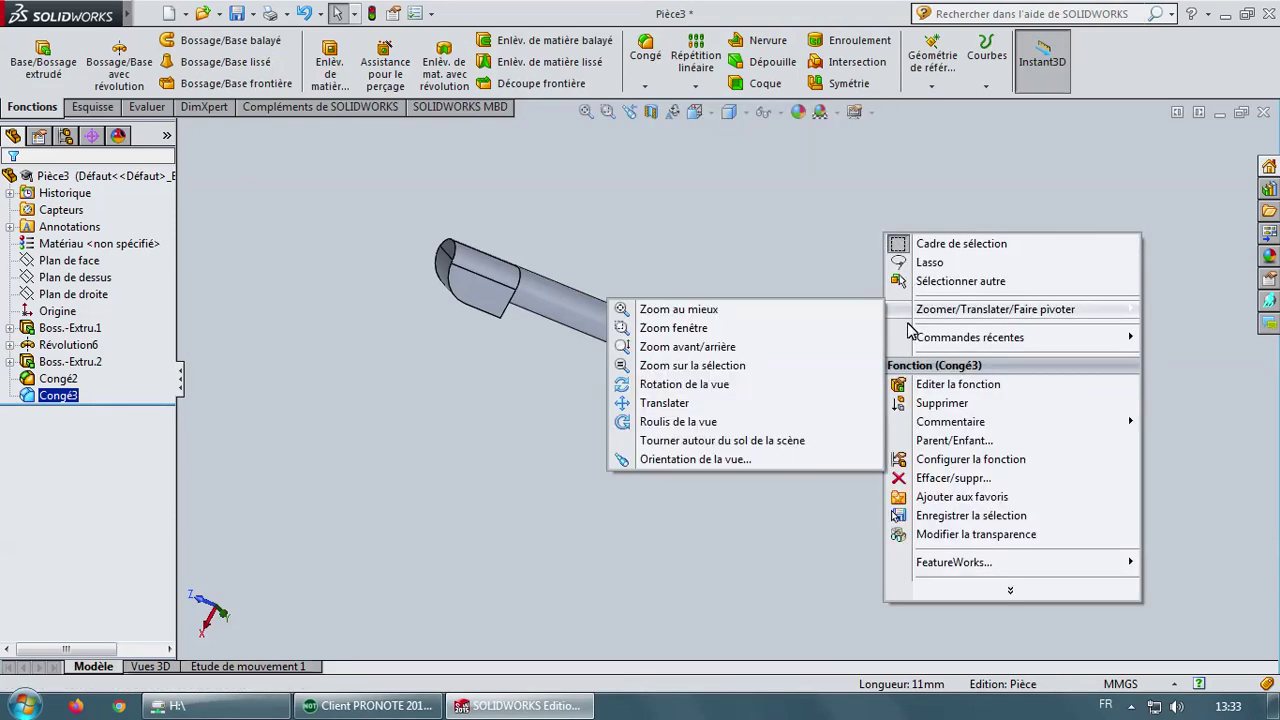
click(716, 388)
mouse_move(714, 391)
mouse_down()
mouse_move(734, 420)
mouse_move(766, 266)
mouse_move(891, 163)
mouse_move(1024, 108)
mouse_move(1137, 249)
mouse_move(1158, 307)
mouse_move(1186, 437)
mouse_move(1132, 414)
mouse_up()
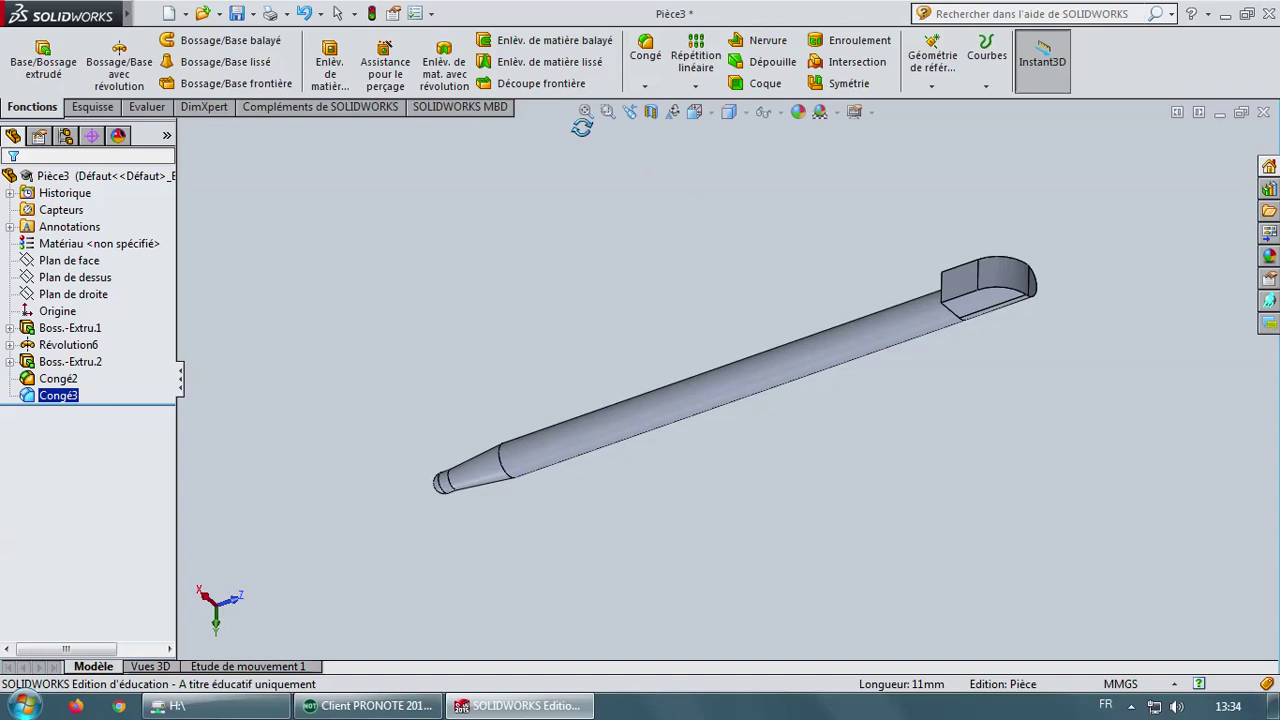
click(373, 14)
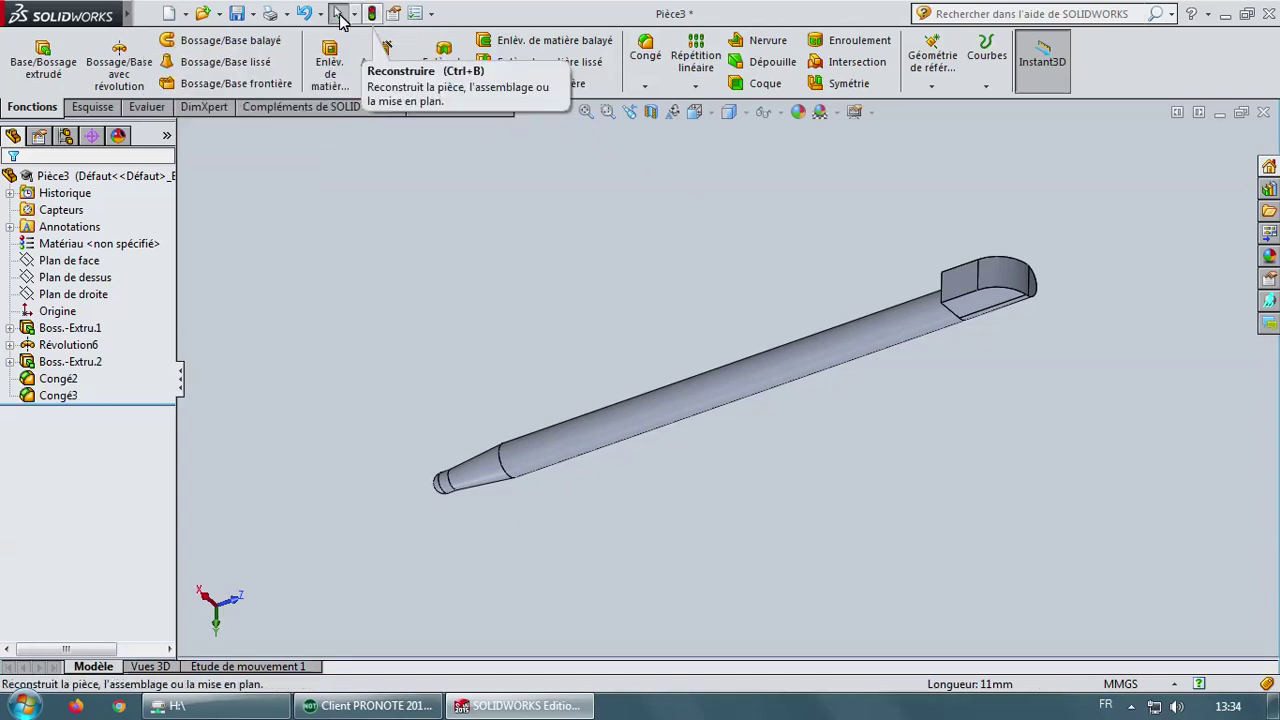
Save the part as 'stylet DS' at the top level of the H: drive.
click(155, 14)
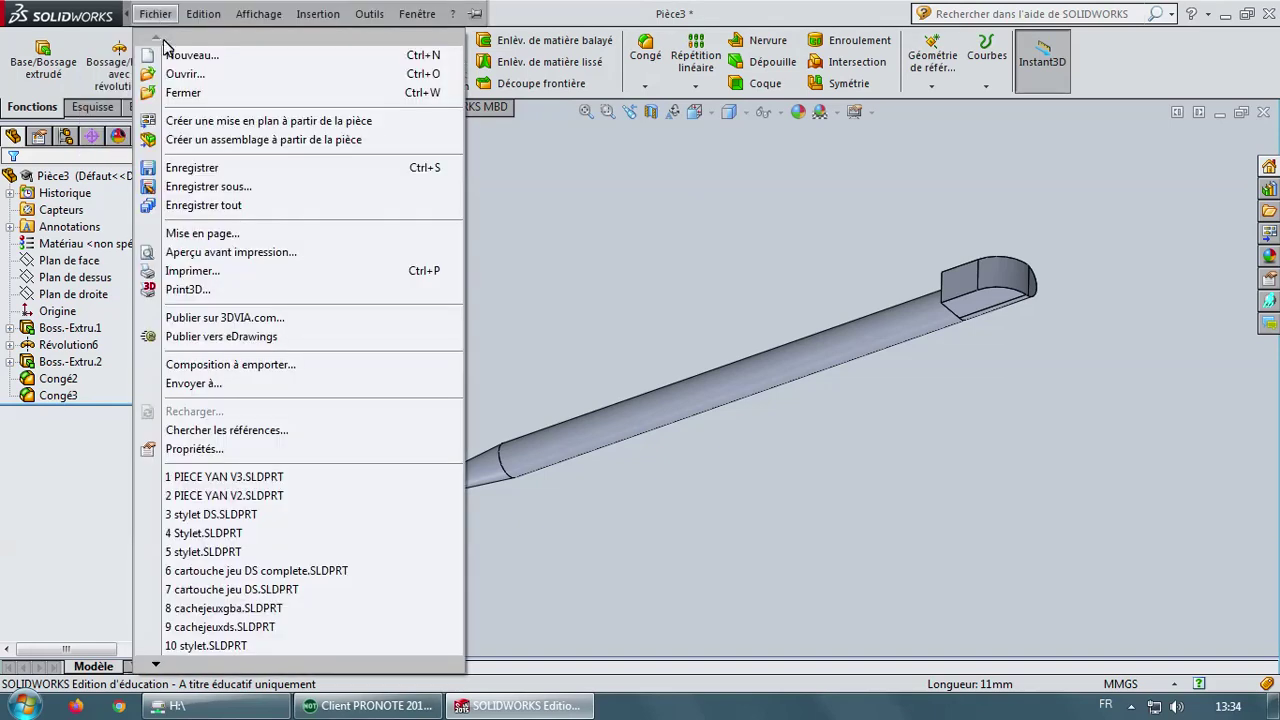
click(205, 187)
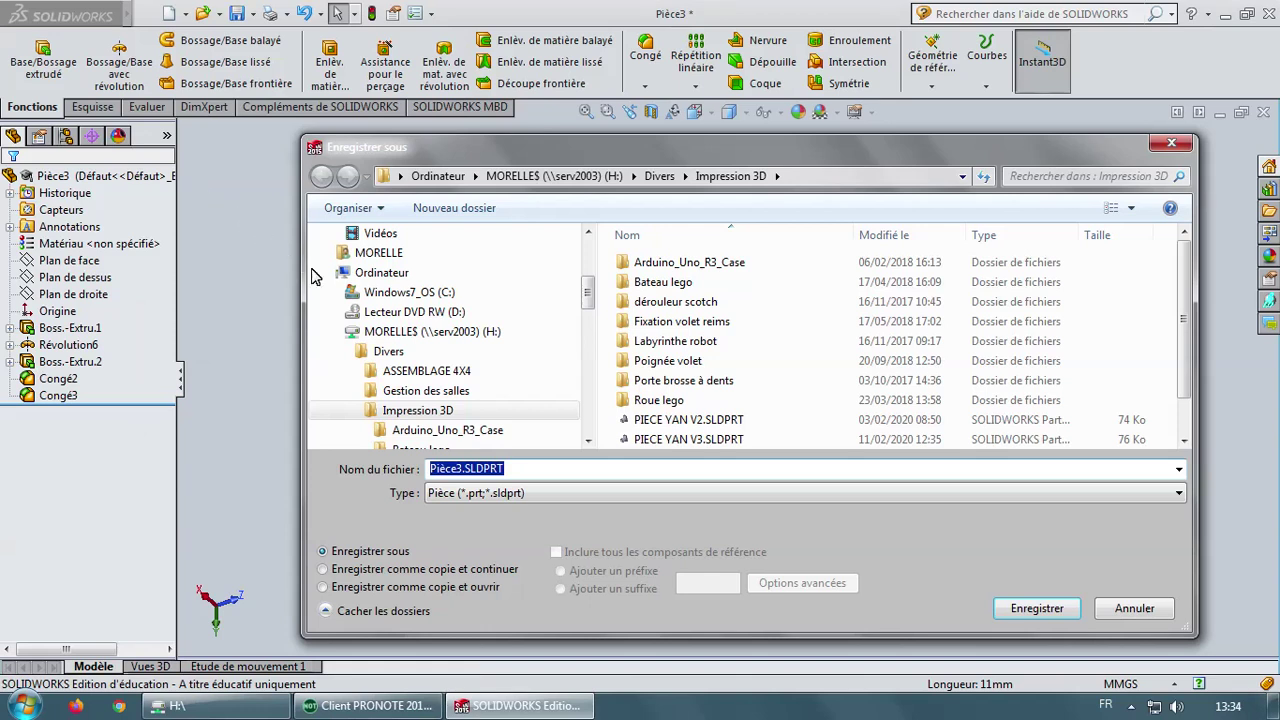
click(390, 331)
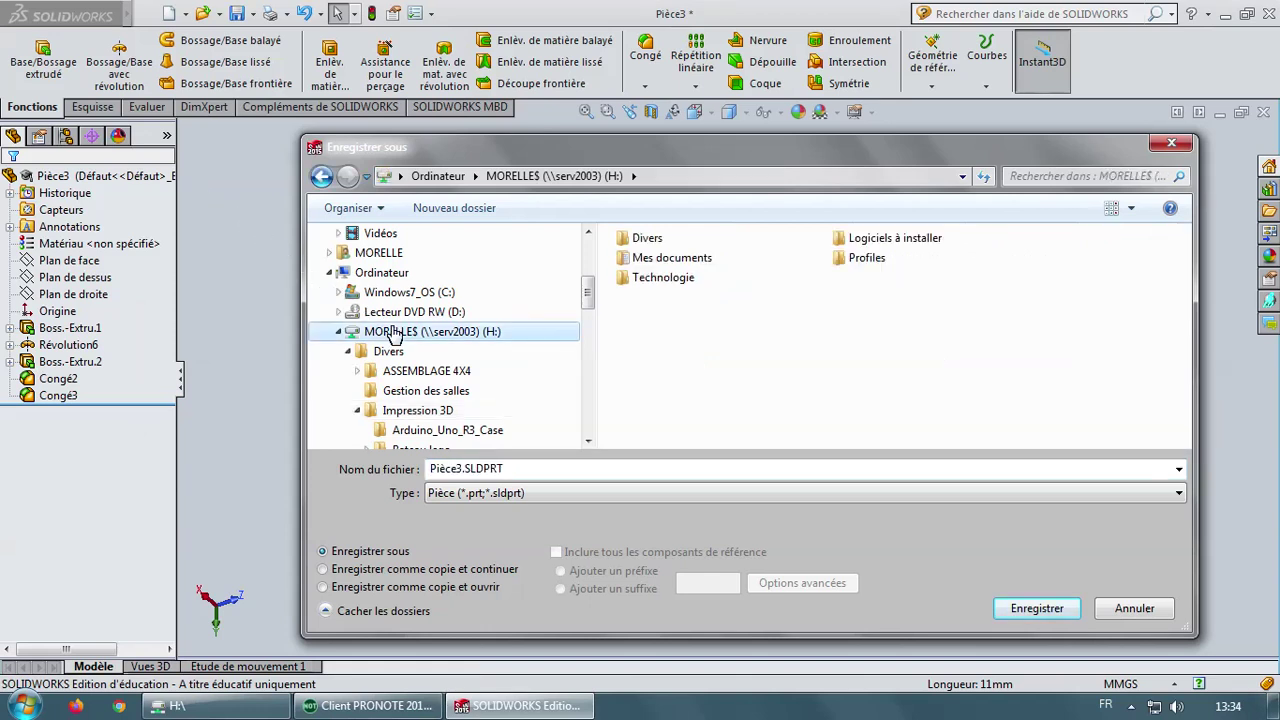
double_click(463, 468)
text(stylet DS)
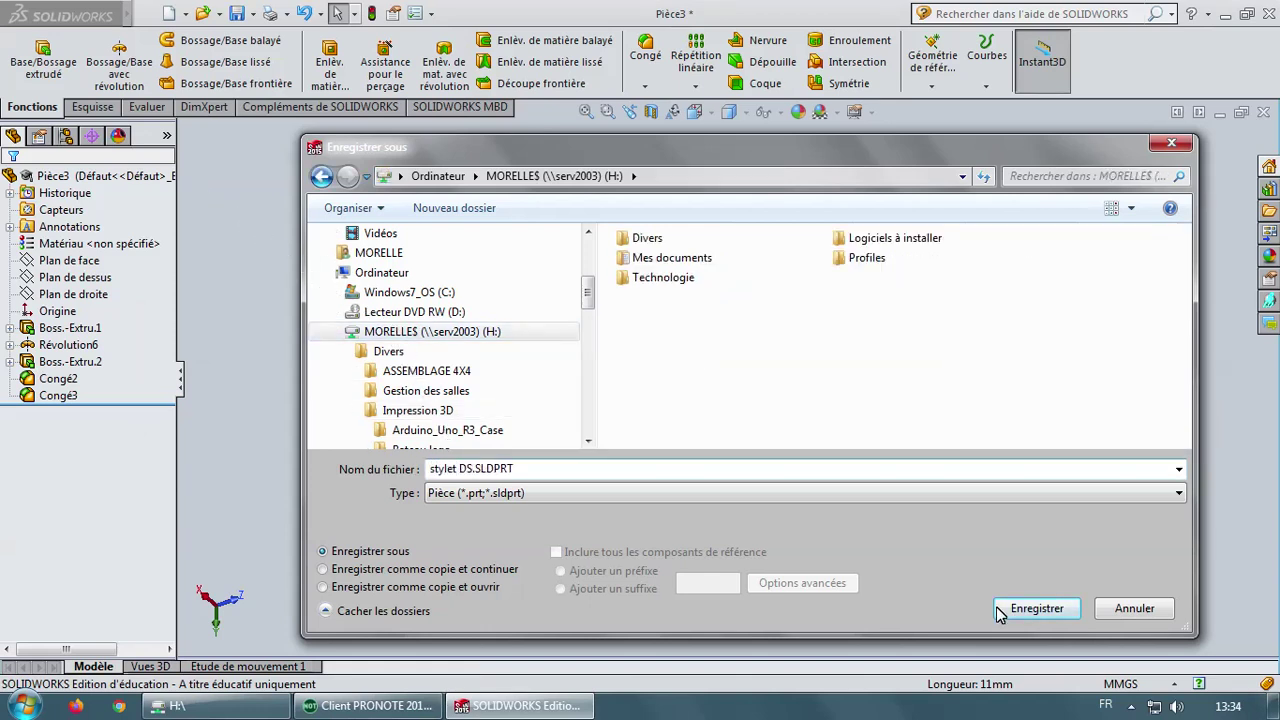
click(1037, 608)
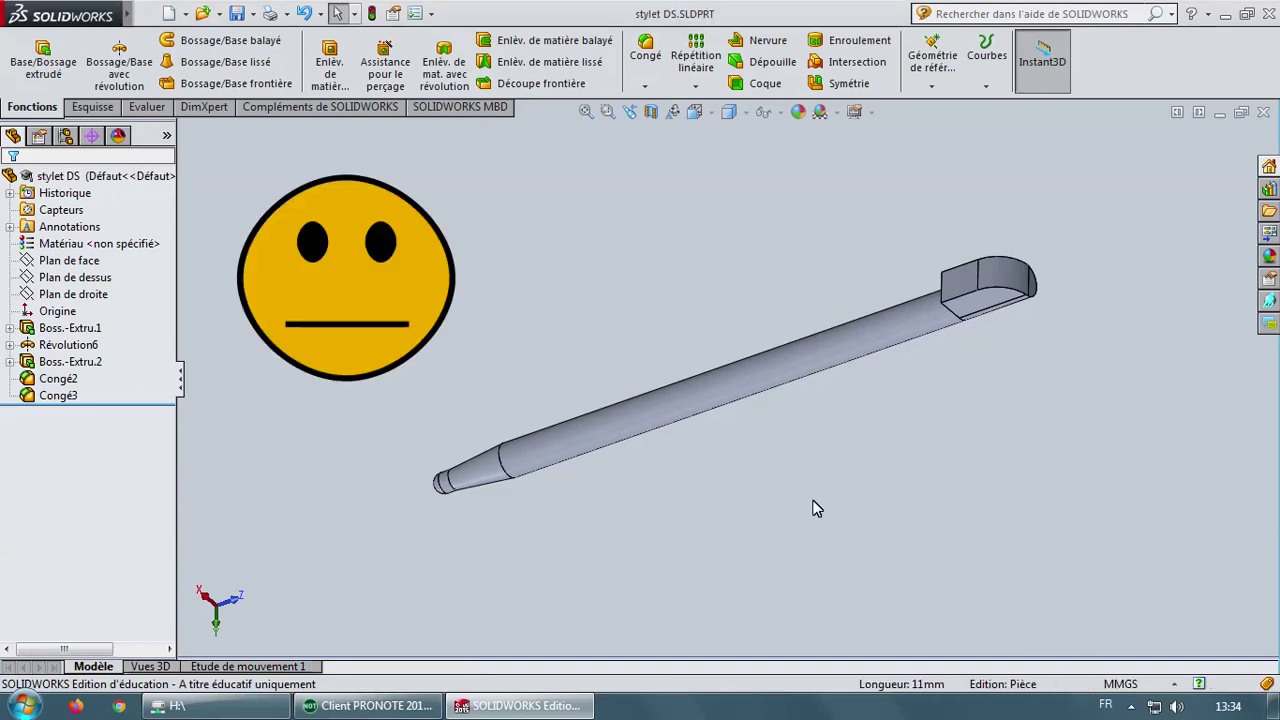